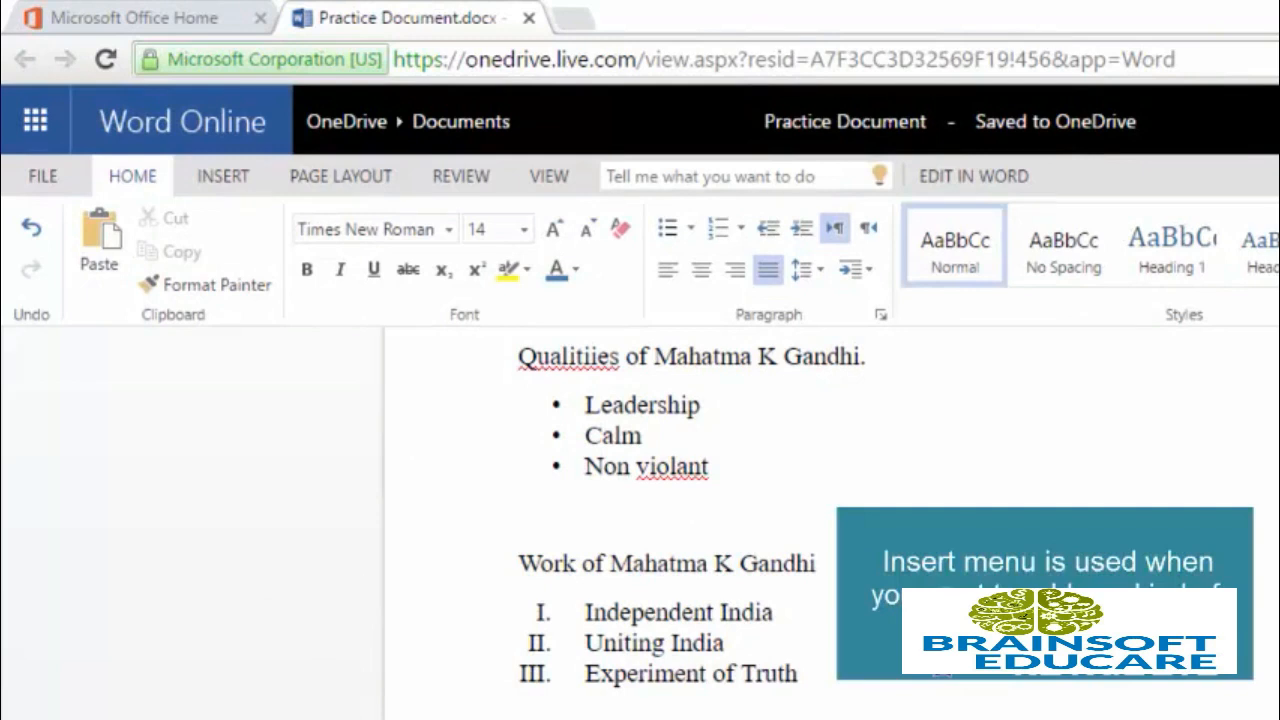
- Insert the picture mahatma-gandhi-33.jpg from the Desktop folder below the numbered list
left_click(221, 177)
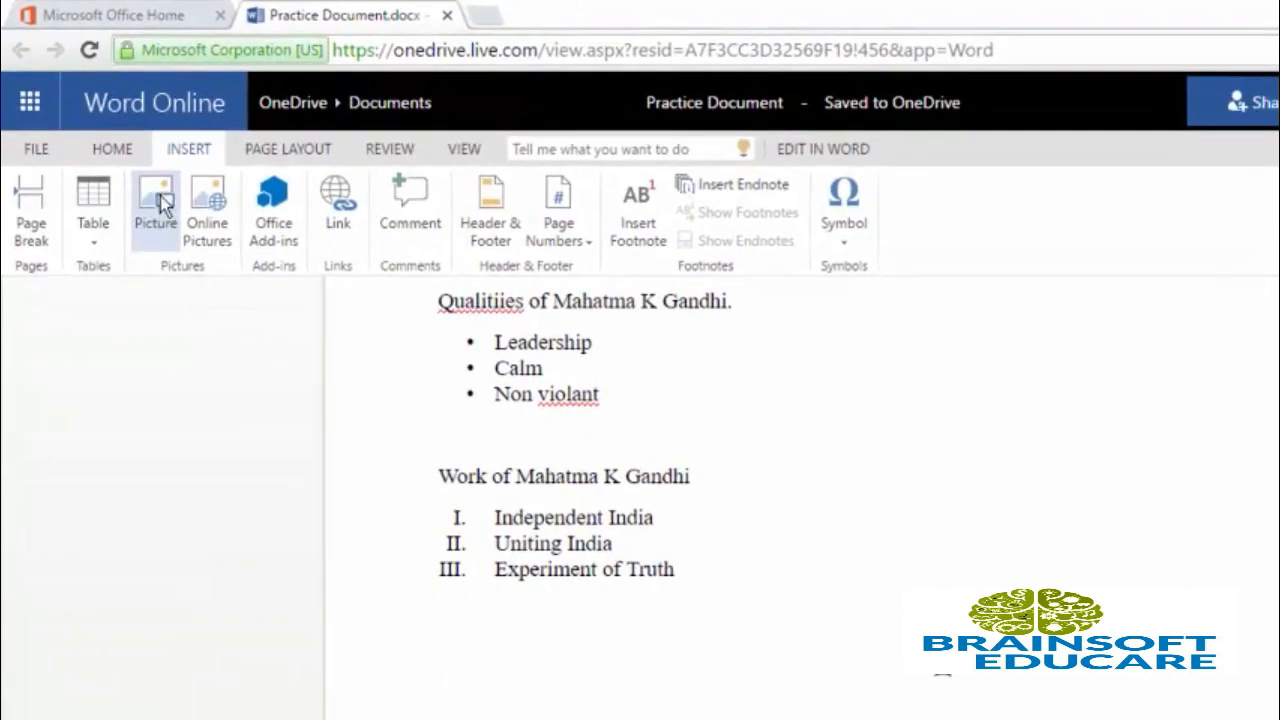
left_click(163, 203)
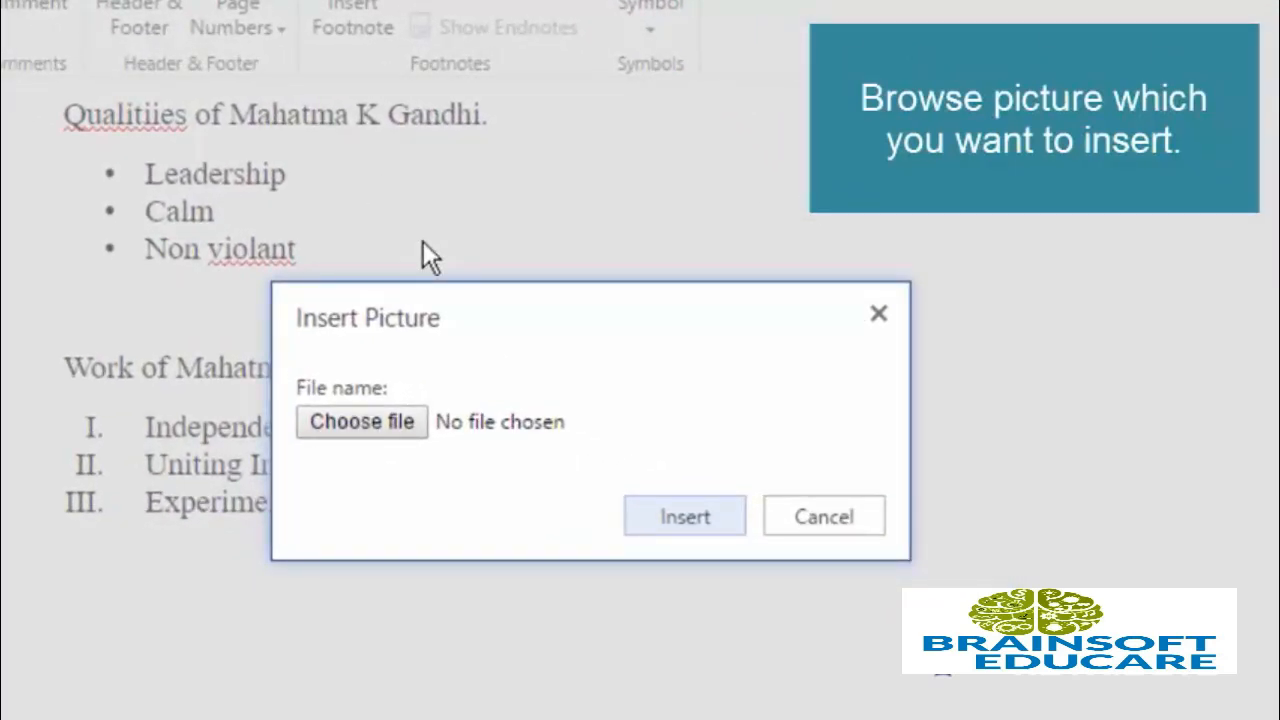
left_click(395, 422)
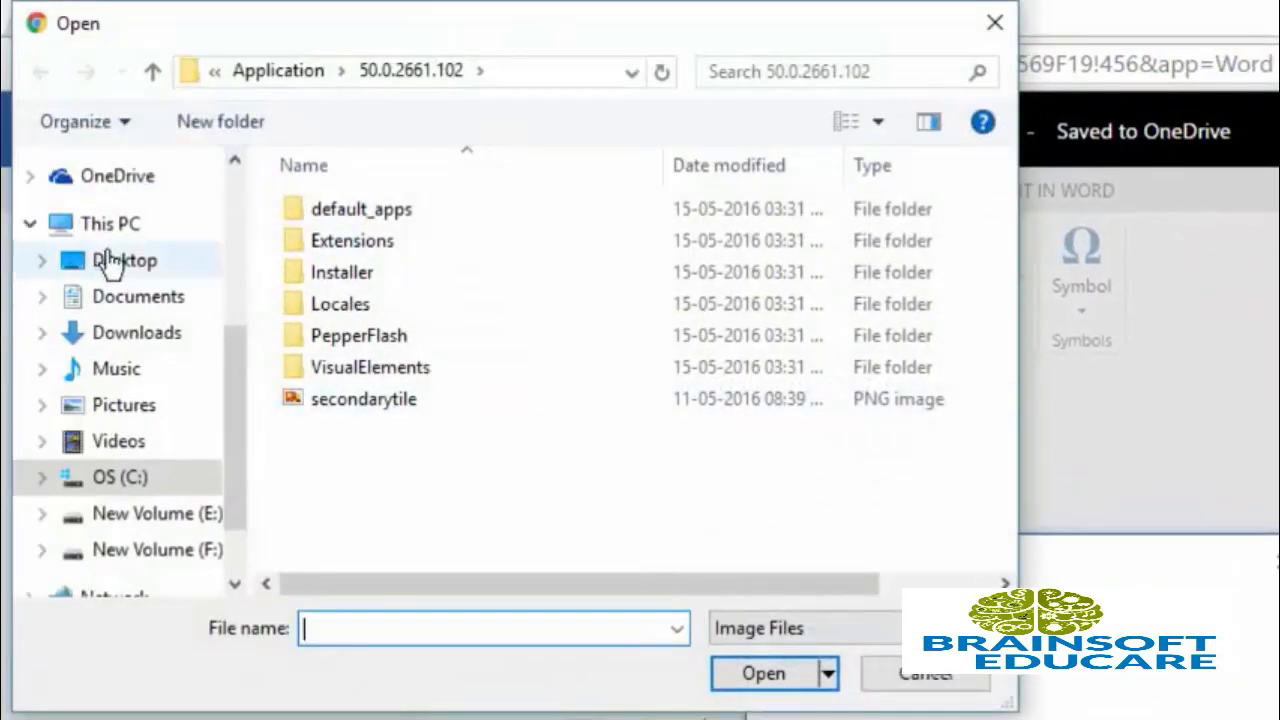
left_click(110, 258)
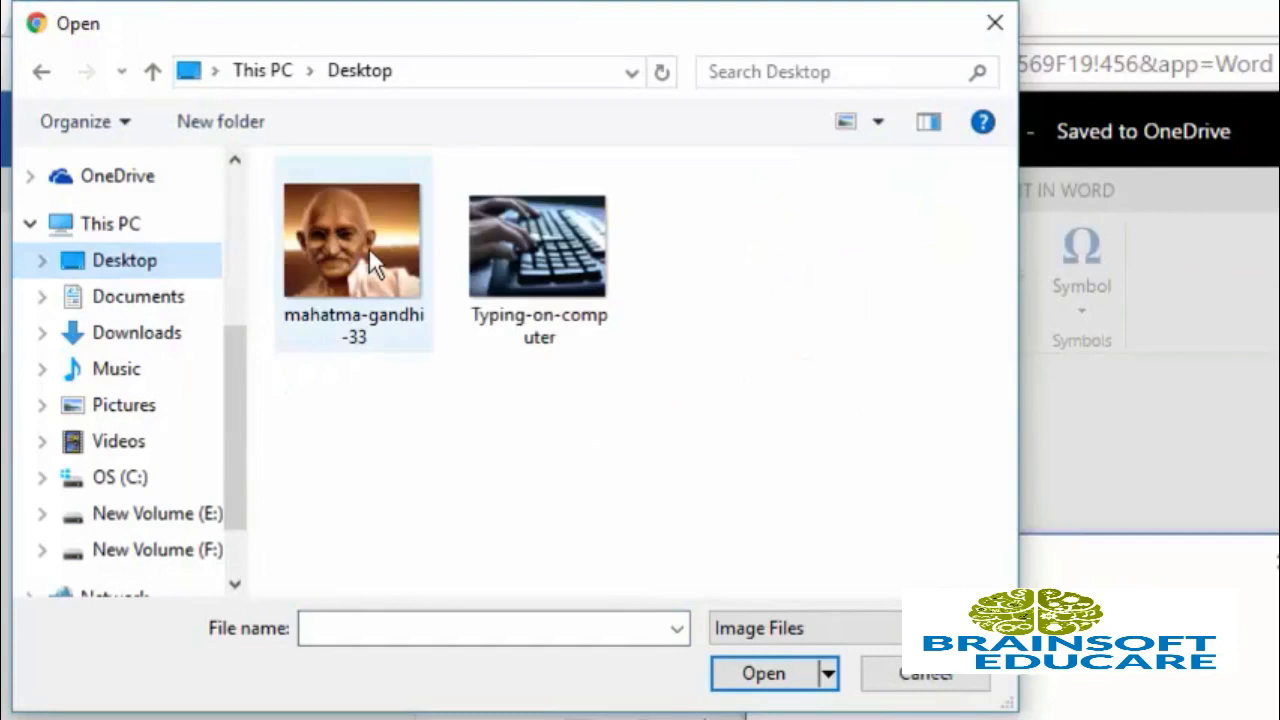
double_click(368, 247)
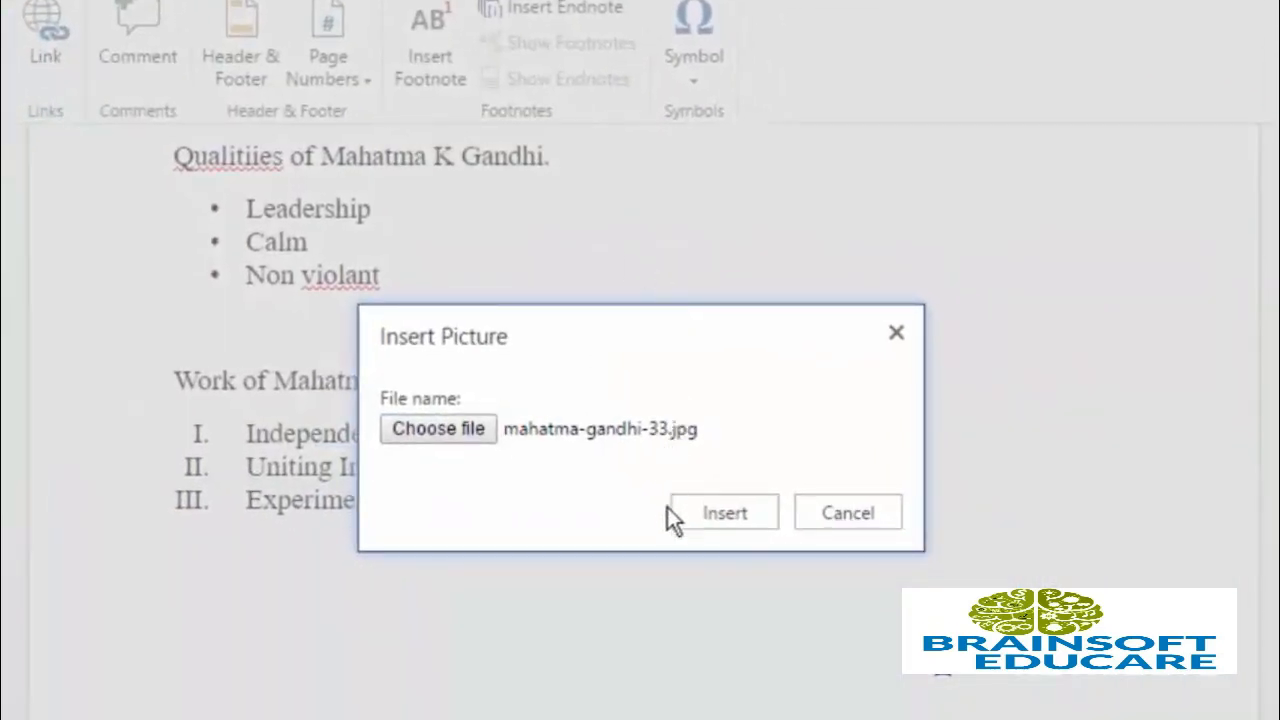
left_click(725, 515)
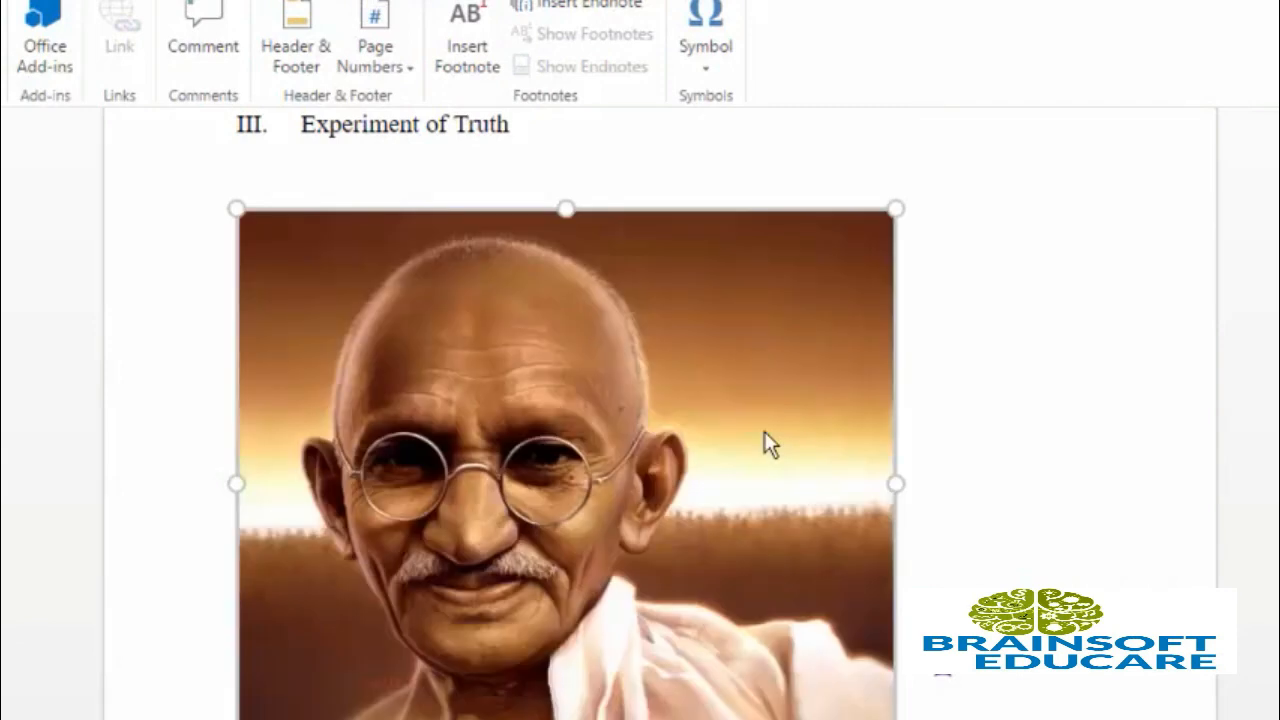
- Scale the inserted picture down to less than half of its width beneath the numbered list
scroll(997, 340, "down", 3)
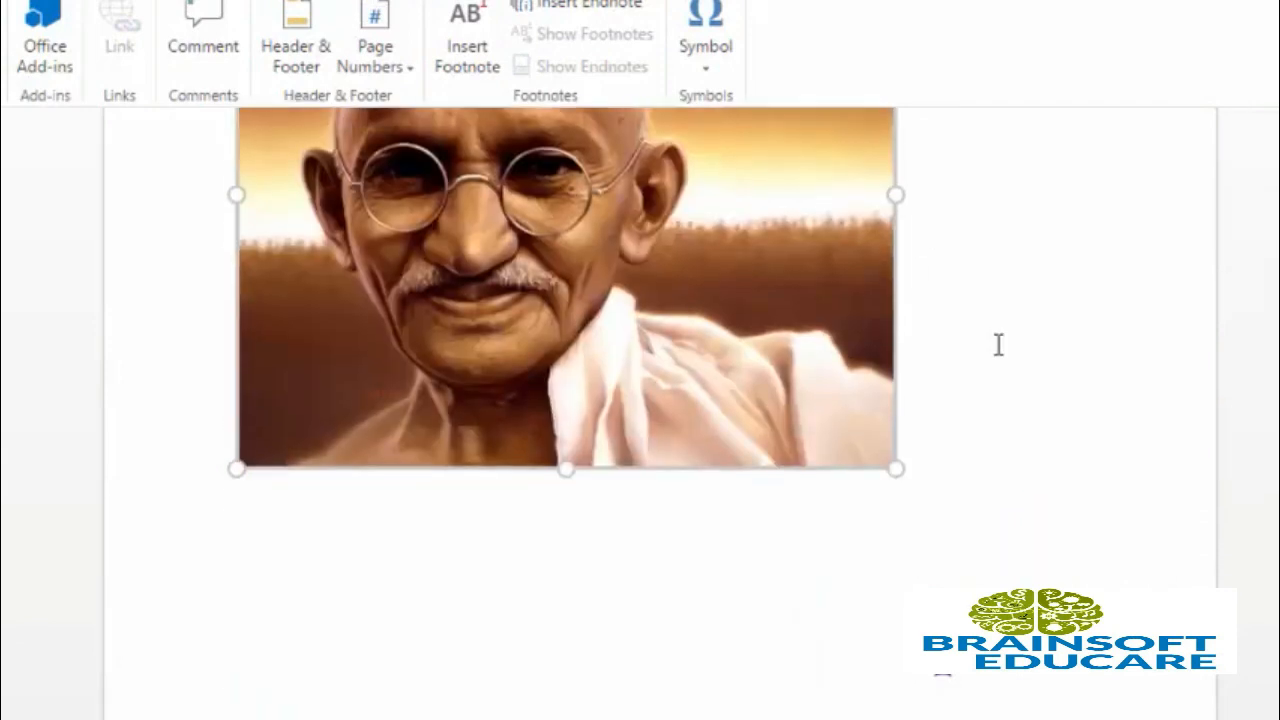
scroll(997, 340, "up", 8)
scroll(997, 348, "down", 6)
scroll(997, 348, "up", 4)
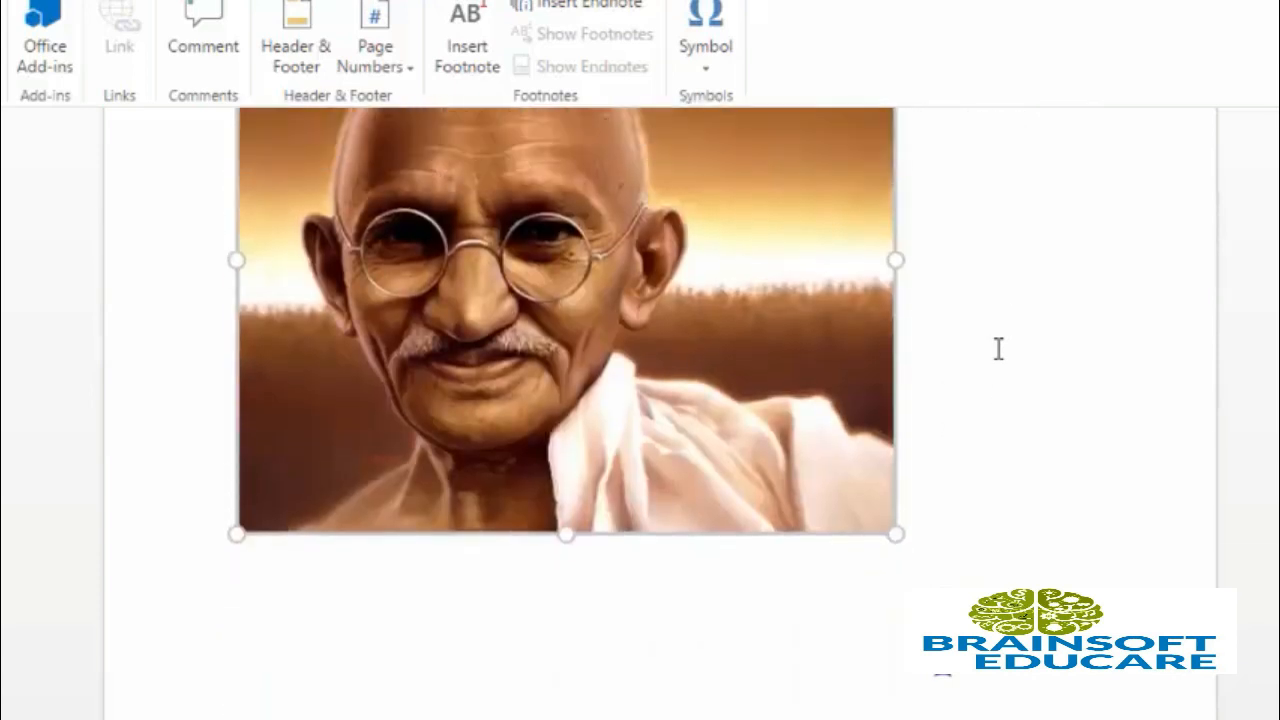
scroll(998, 352, "down", 6)
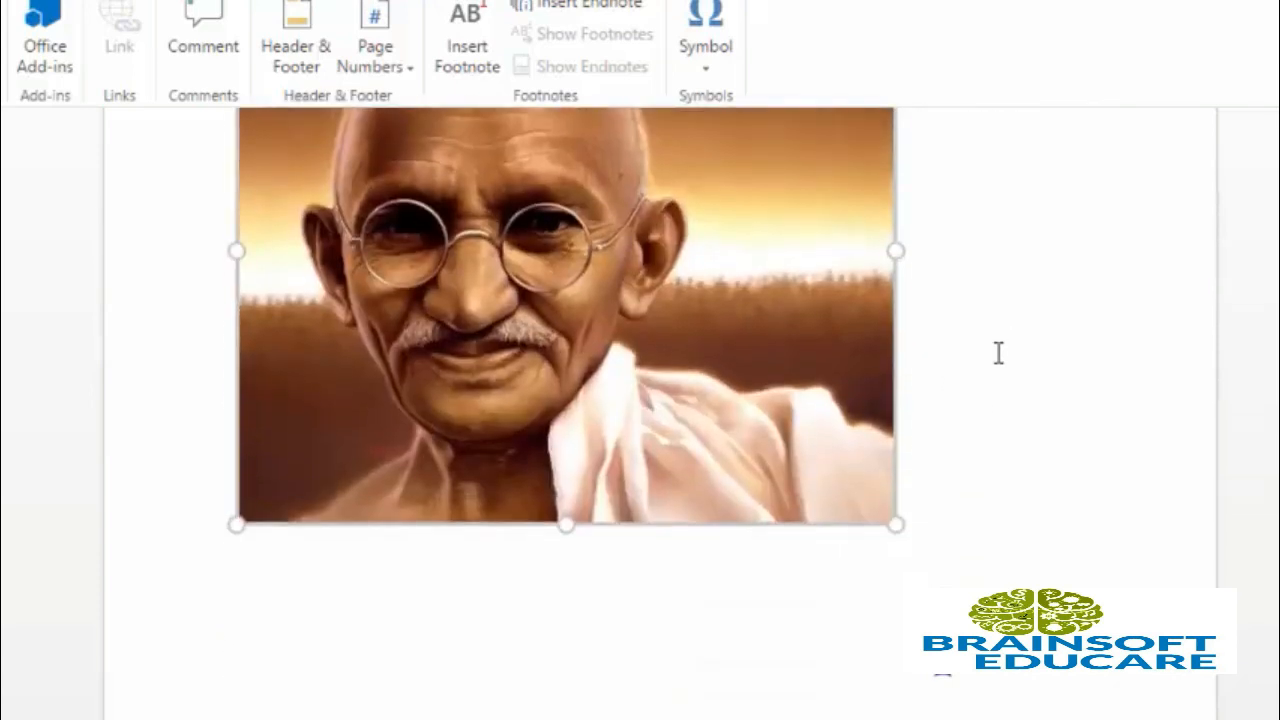
scroll(998, 352, "up", 4)
left_click_drag(896, 196, 811, 308)
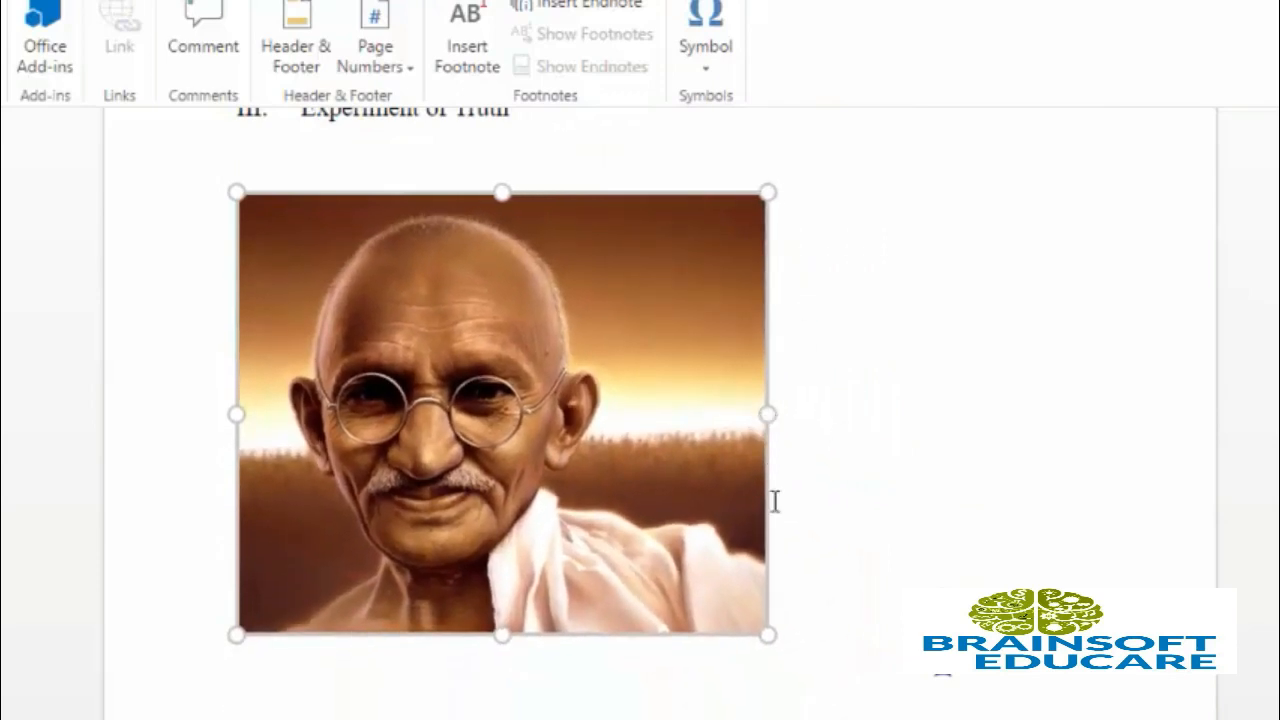
left_click_drag(765, 632, 630, 477)
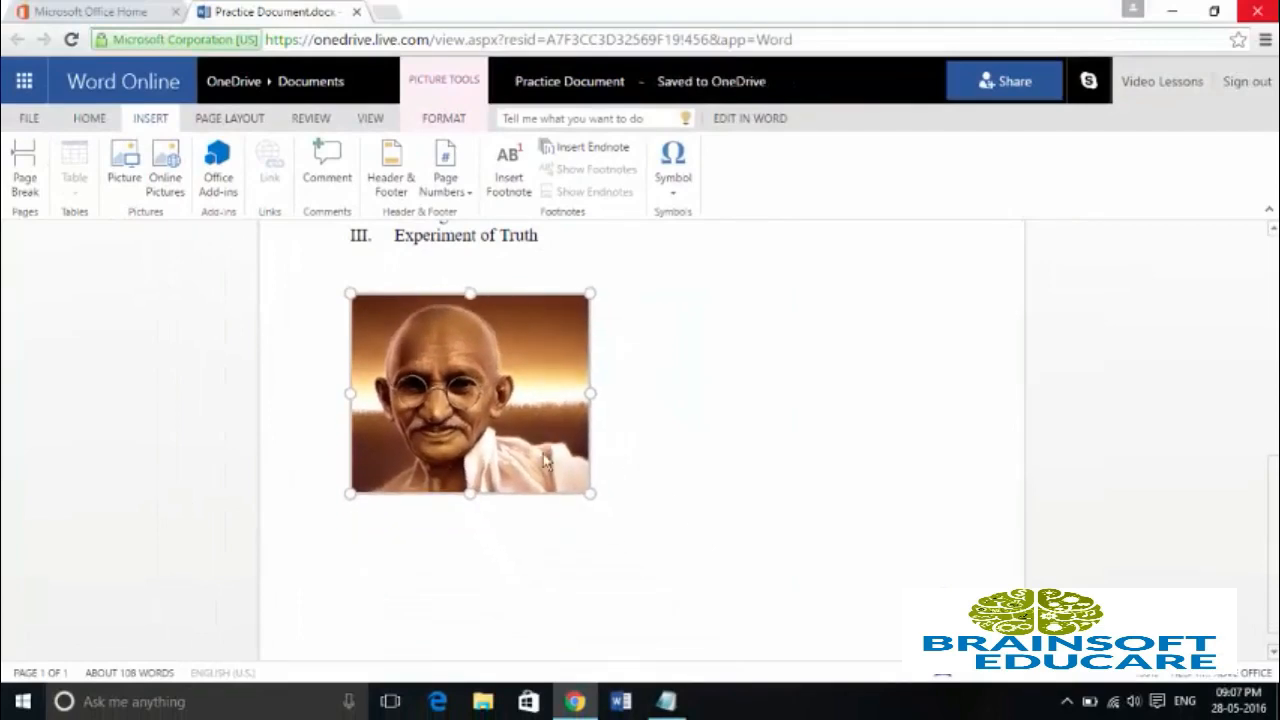
- Apply the picture style with rounded corners and a reflection to the picture
right_click(546, 460)
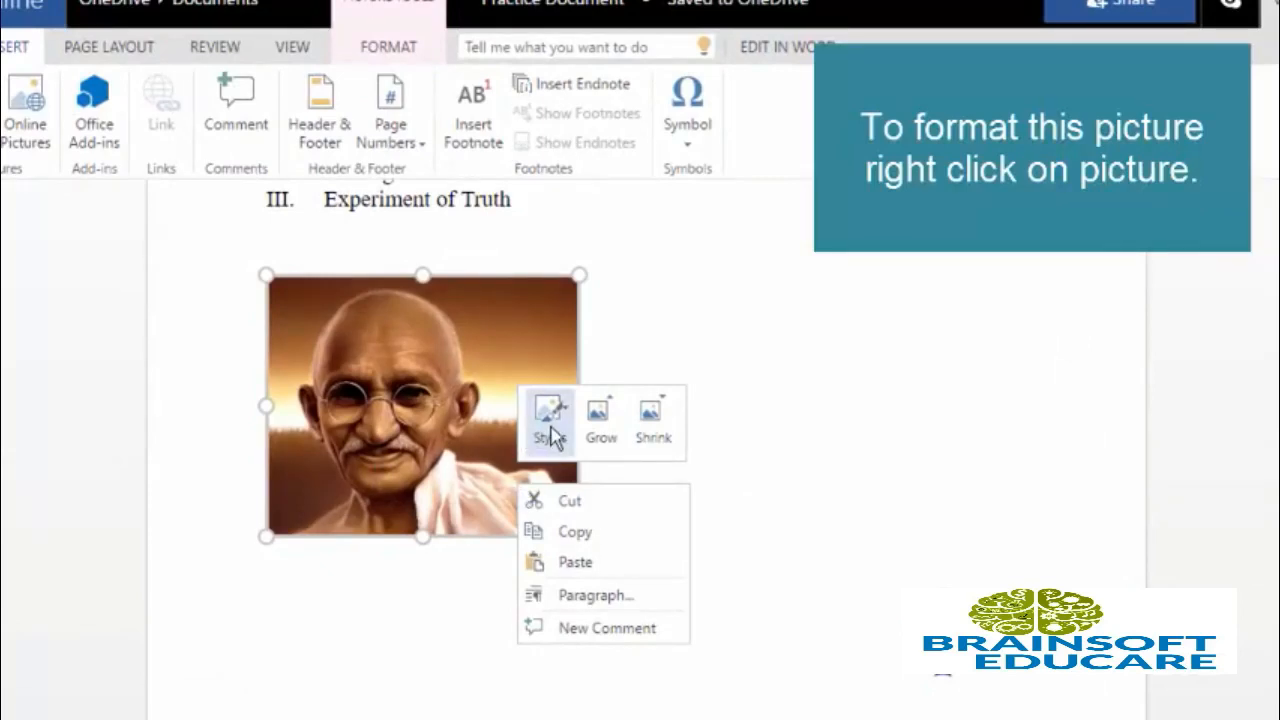
left_click(550, 430)
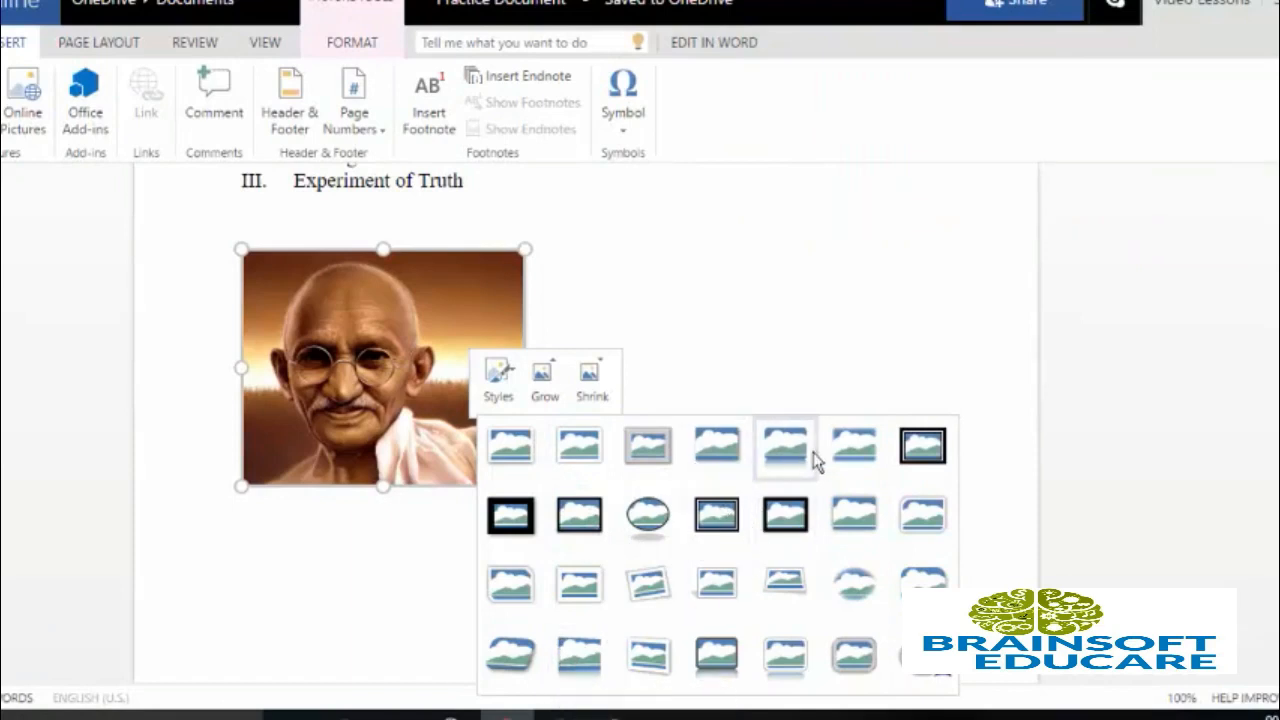
left_click(784, 463)
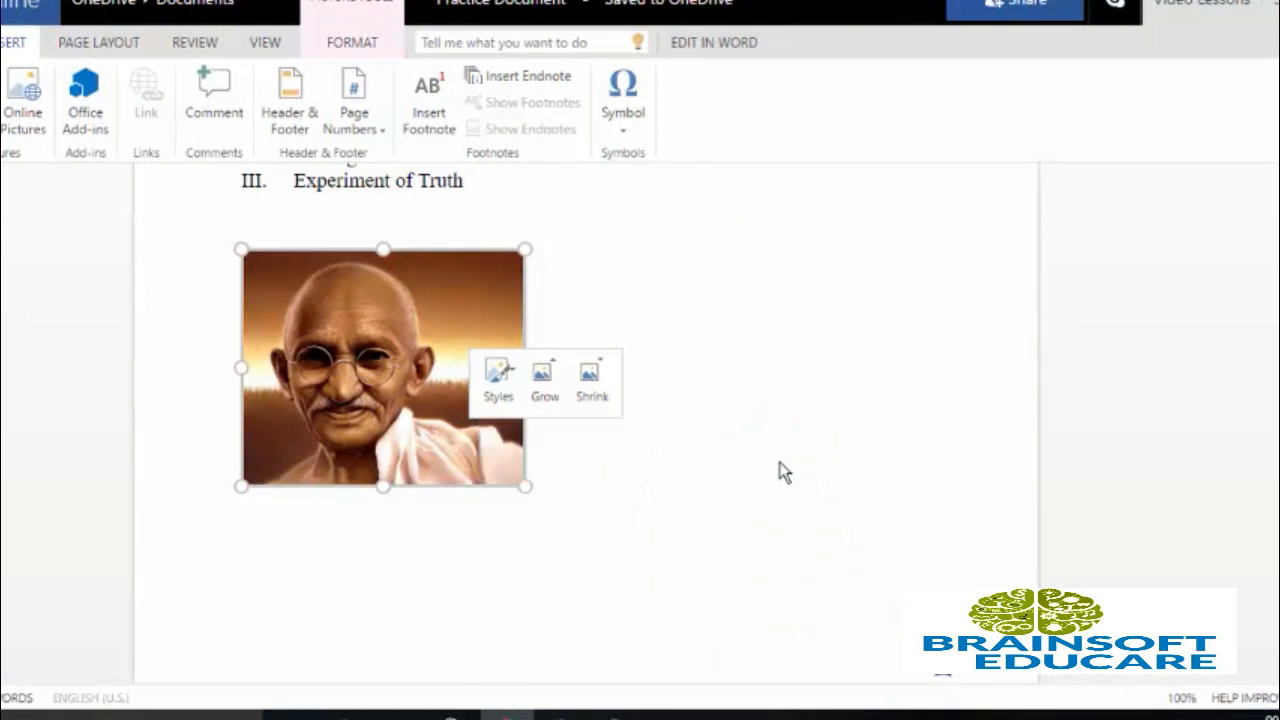
- Change the picture style to the dark, rounded bevel frame with a reflection
left_click(500, 384)
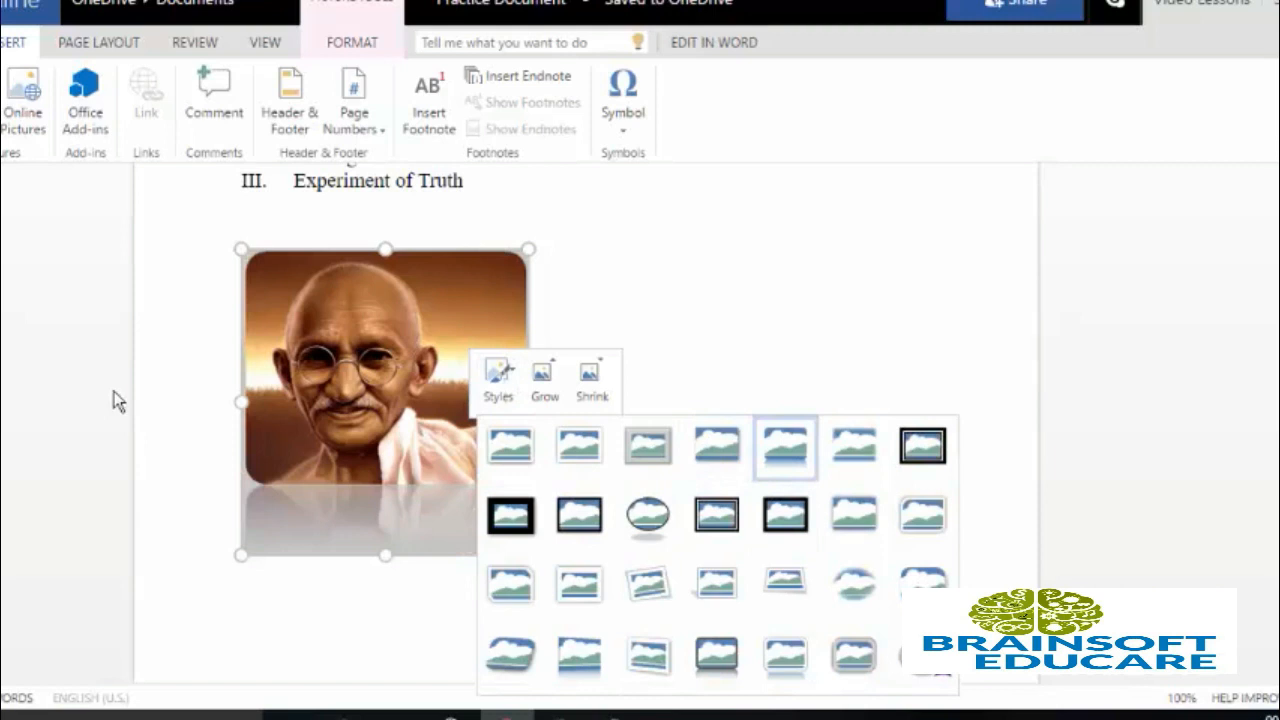
right_click(413, 362)
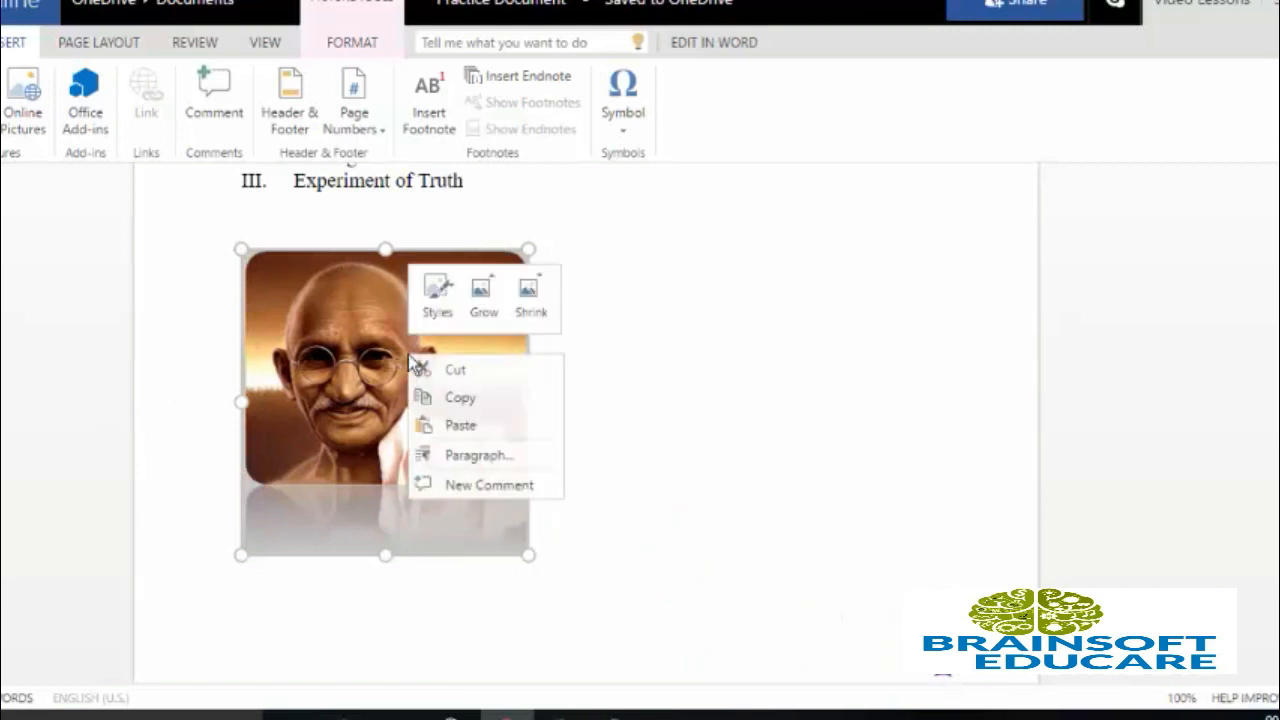
left_click(340, 358)
right_click(427, 331)
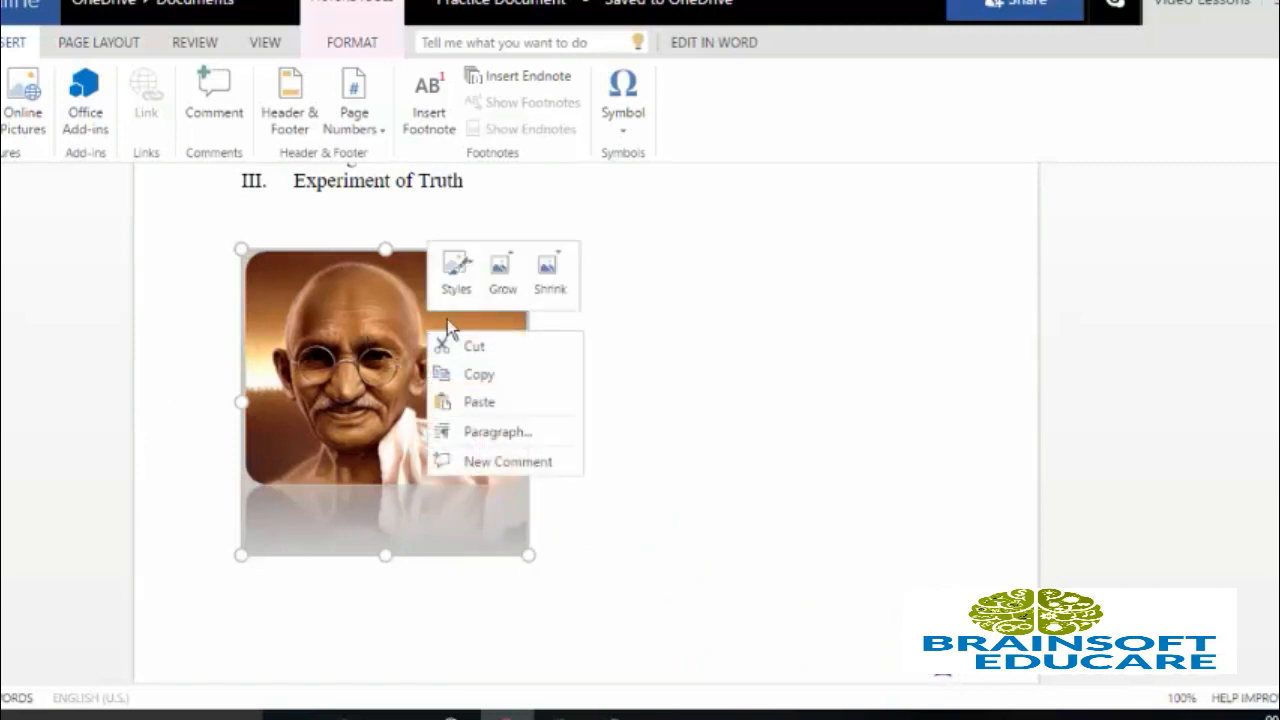
left_click(456, 266)
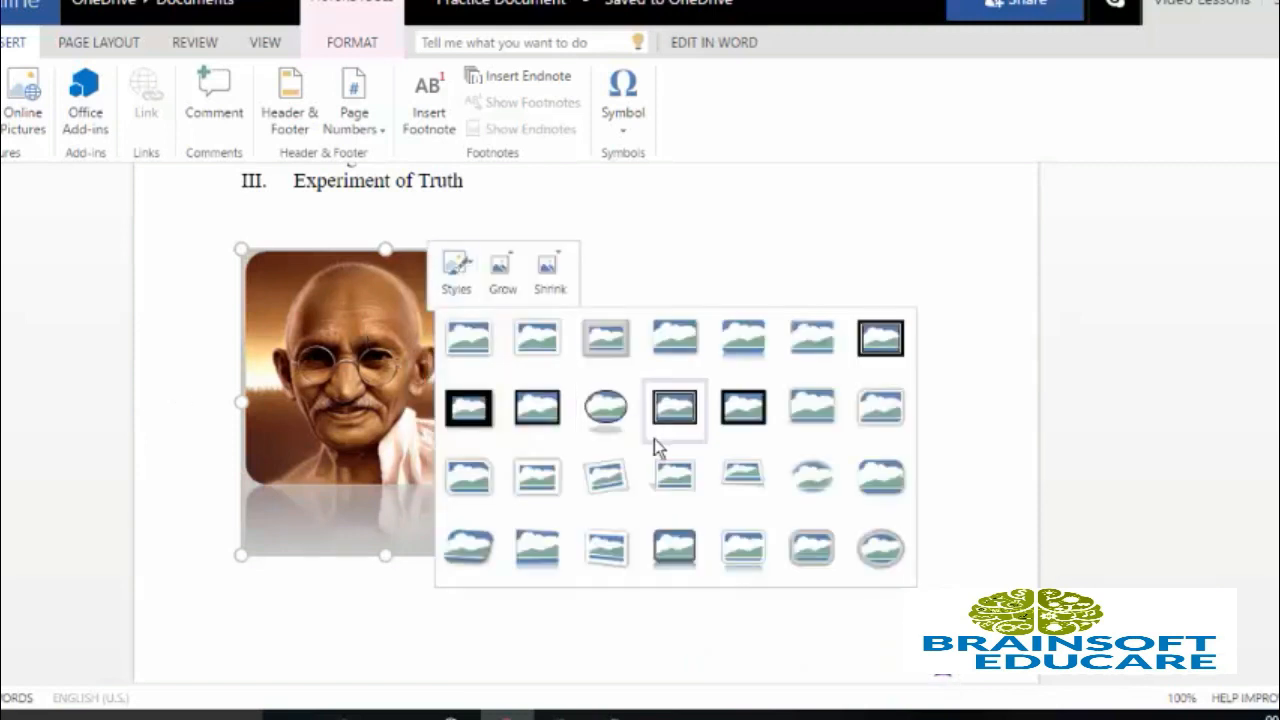
left_click(680, 556)
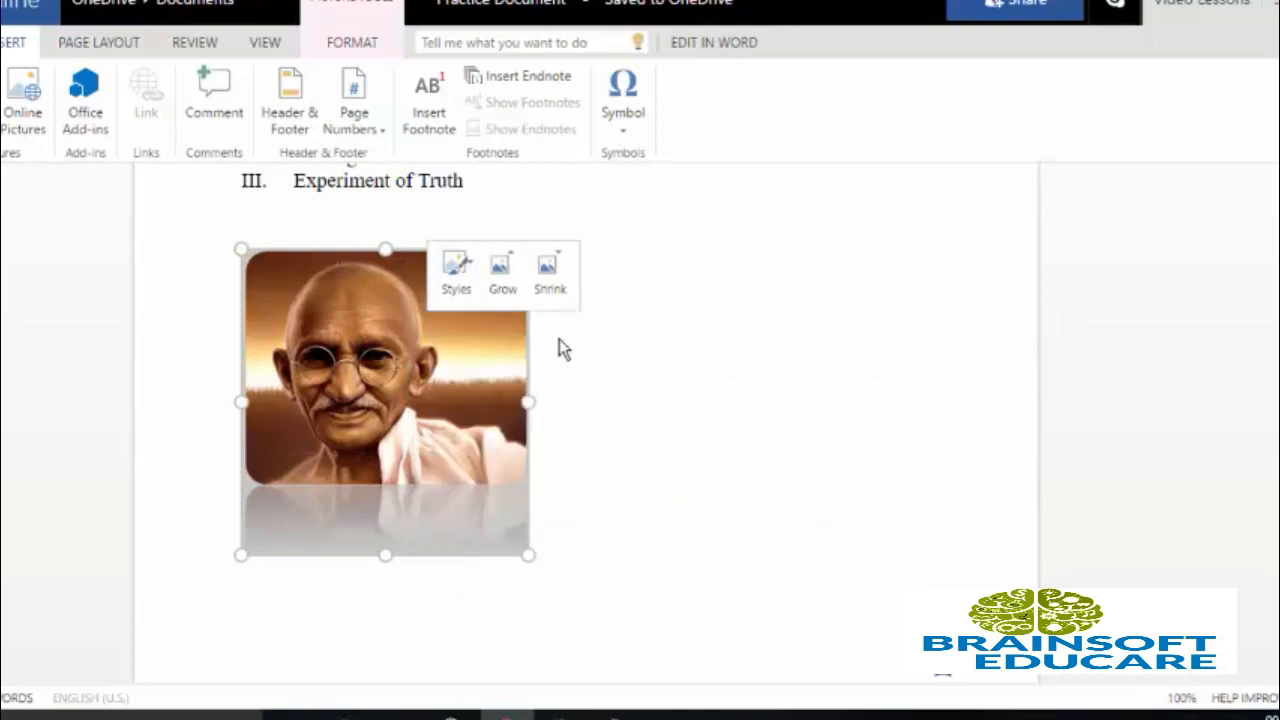
left_click(455, 268)
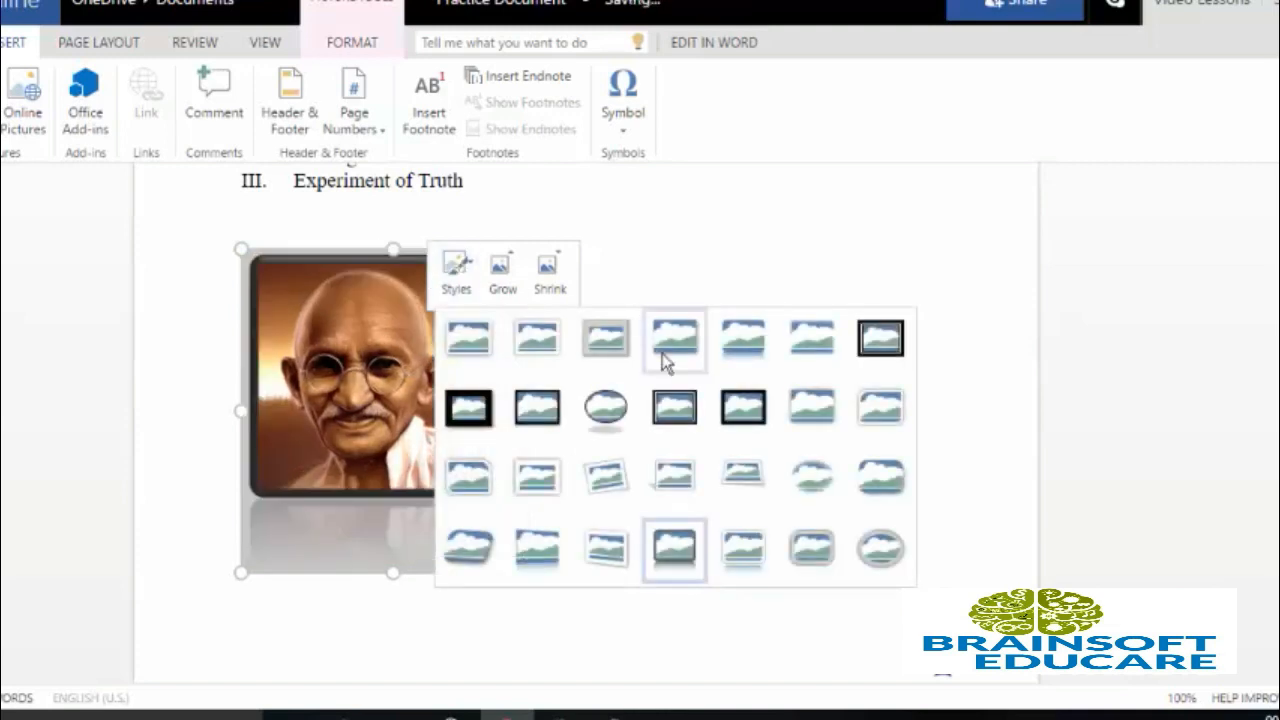
left_click(664, 203)
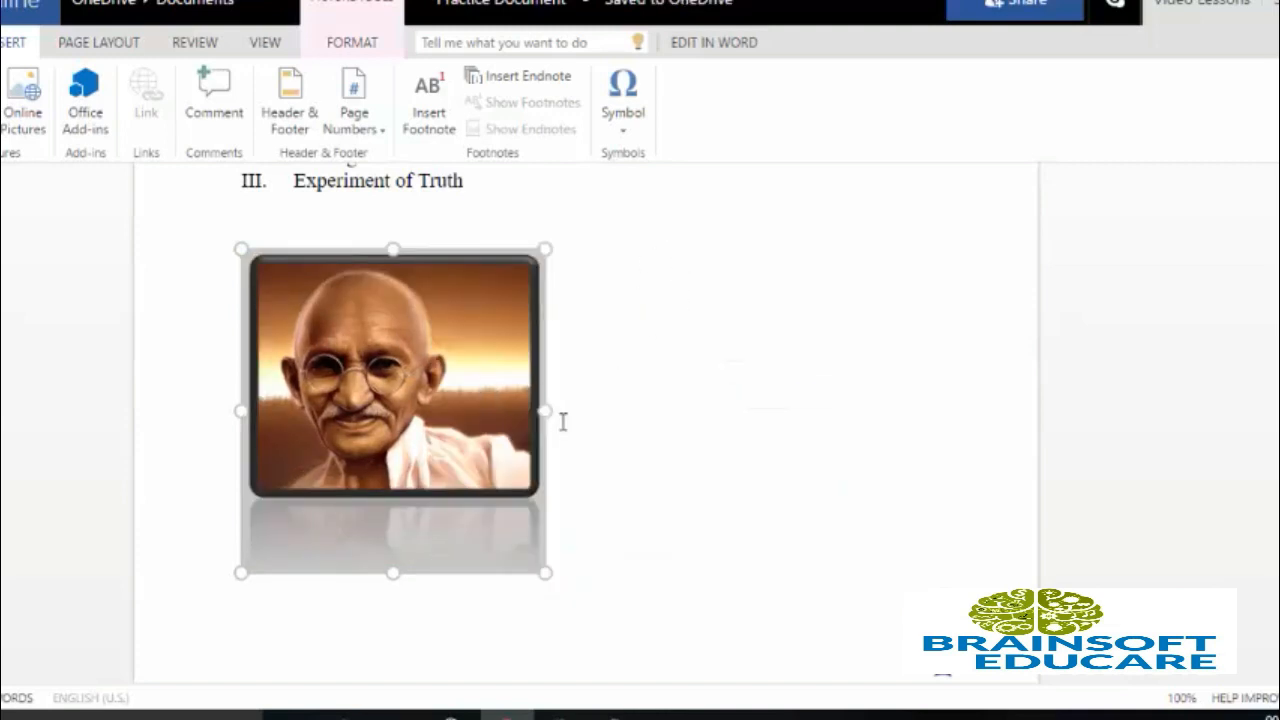
- Enlarge the framed picture so it covers more than half of the page width
left_click_drag(588, 409, 714, 449)
scroll(508, 320, "down", 3)
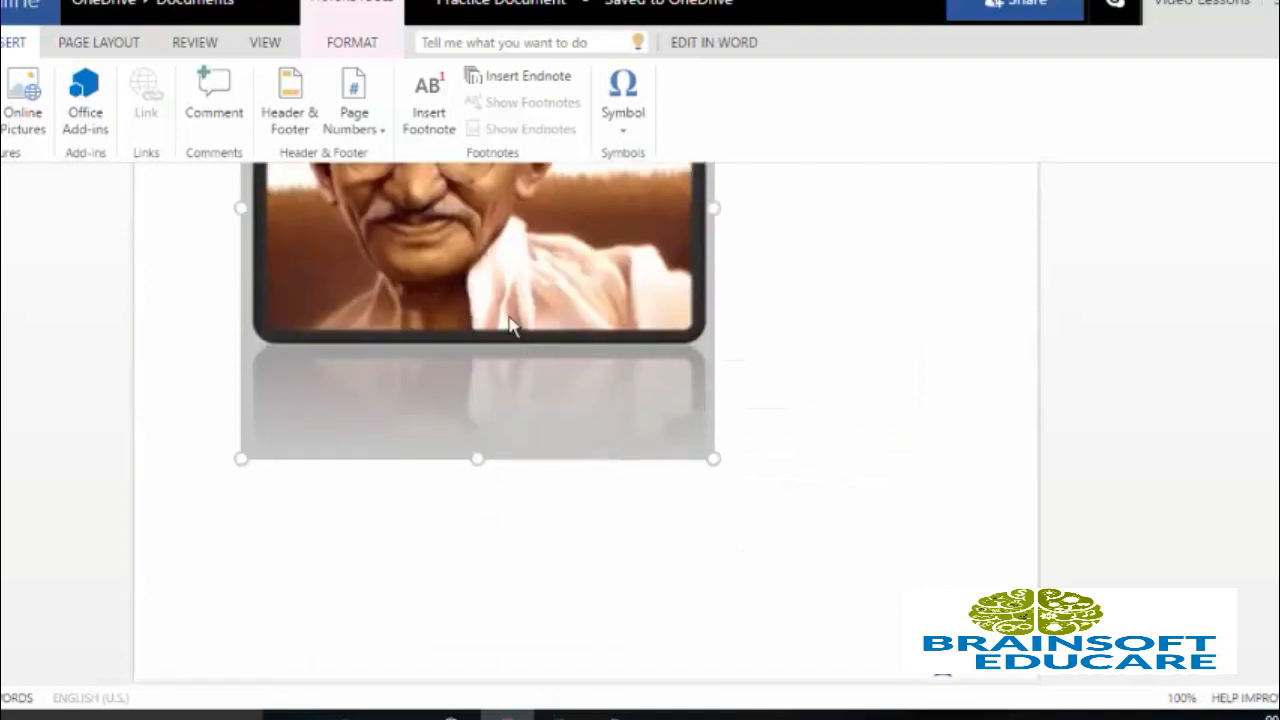
scroll(490, 315, "up", 2)
- Change the picture style to the white frame with a perspective shadow
right_click(428, 300)
left_click(455, 238)
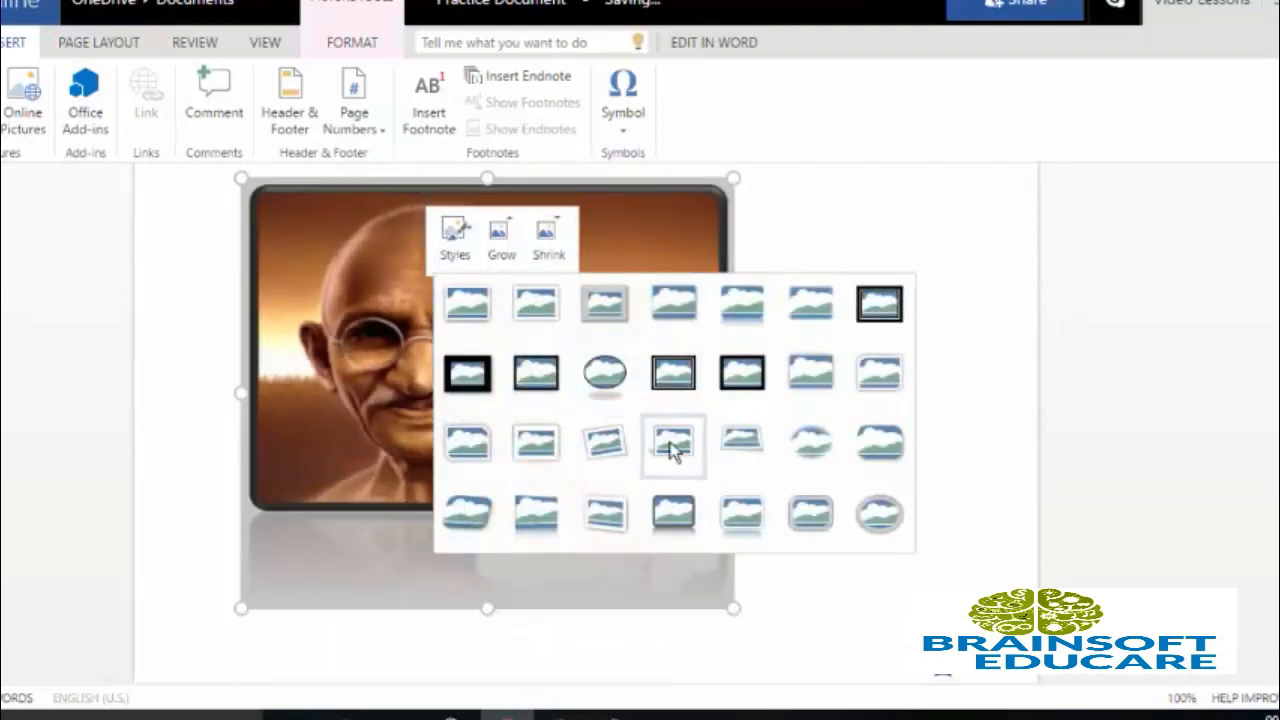
left_click(672, 450)
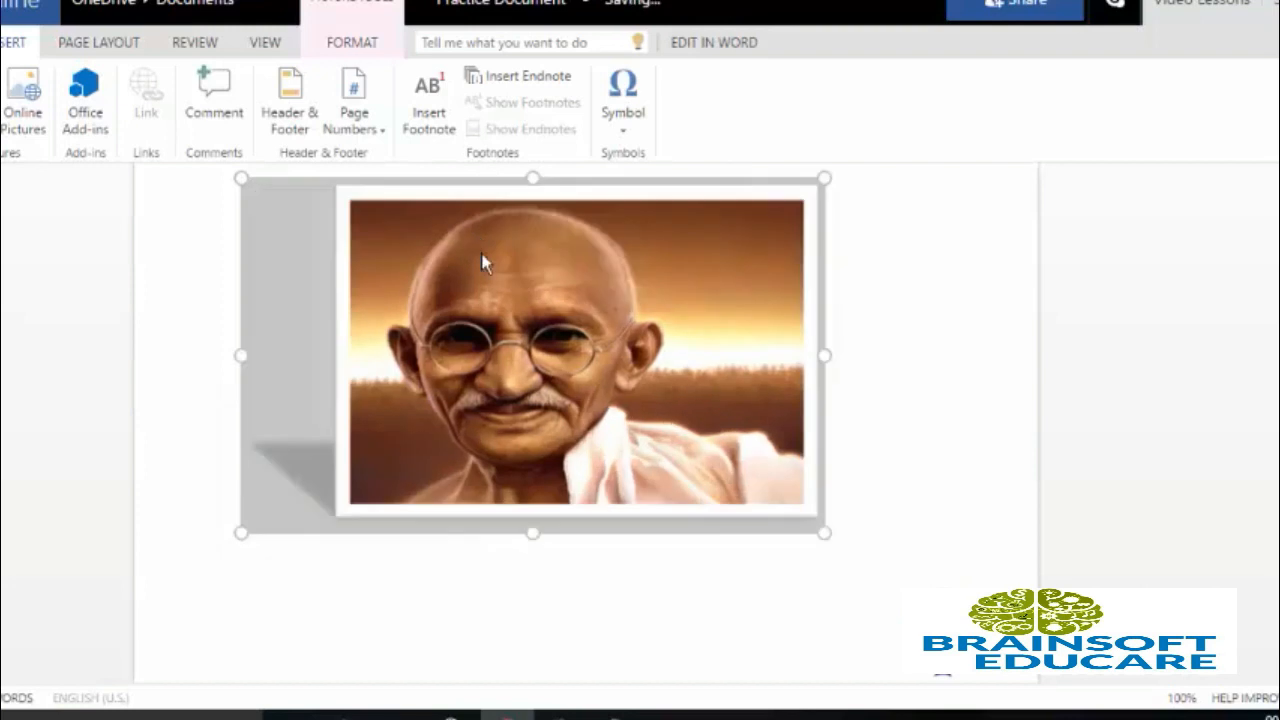
scroll(840, 434, "up", 2)
scroll(842, 434, "down", 2)
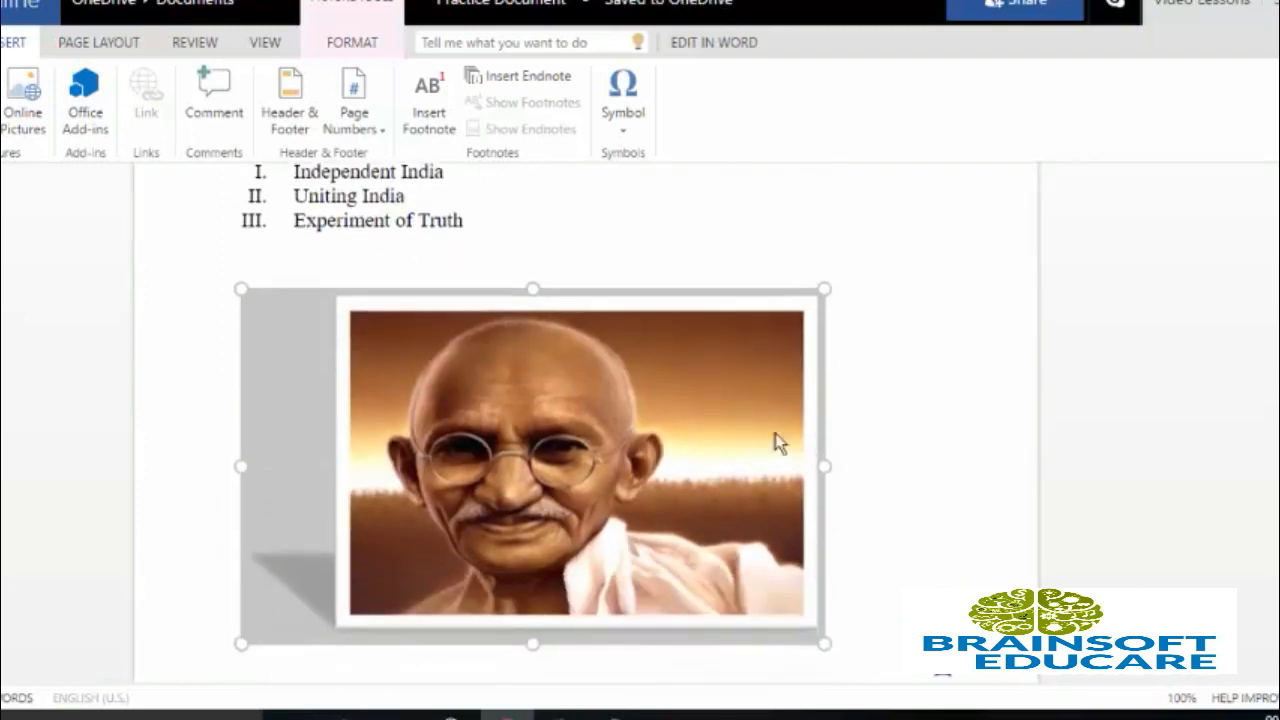
- Adjust the picture's size with Grow and Shrink, and reduce its height slightly freehand
right_click(586, 410)
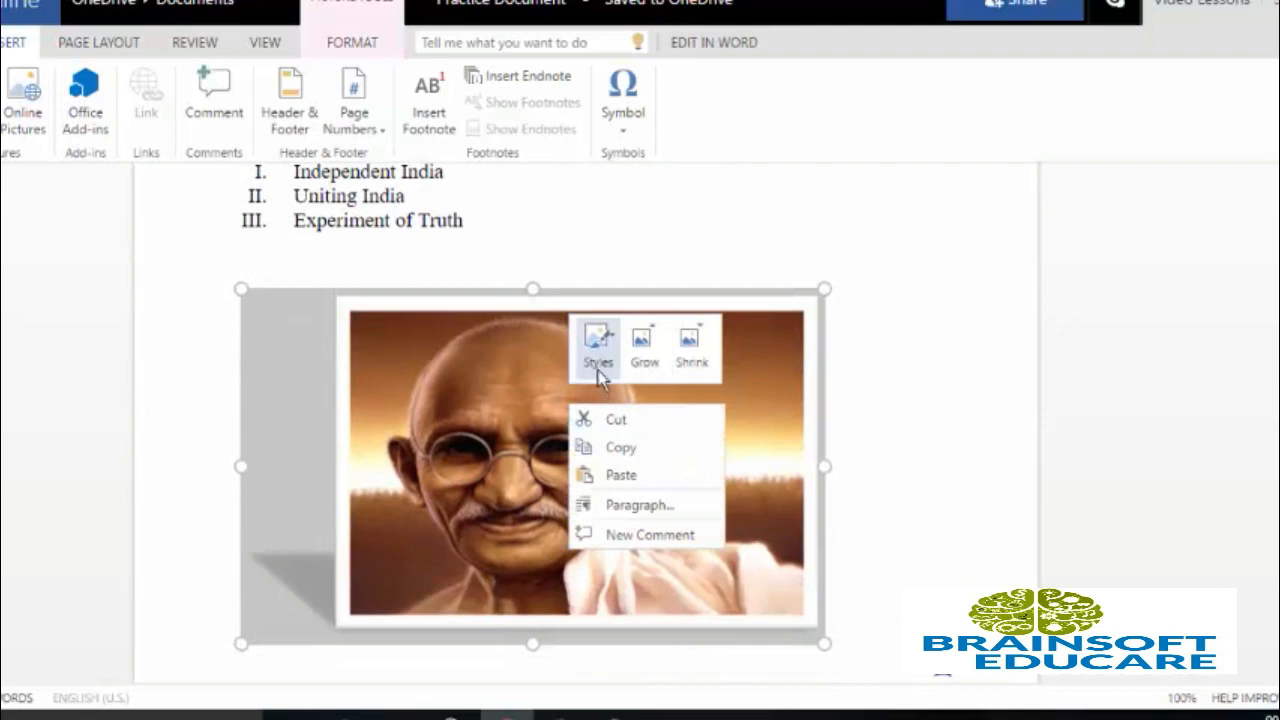
left_click(646, 335)
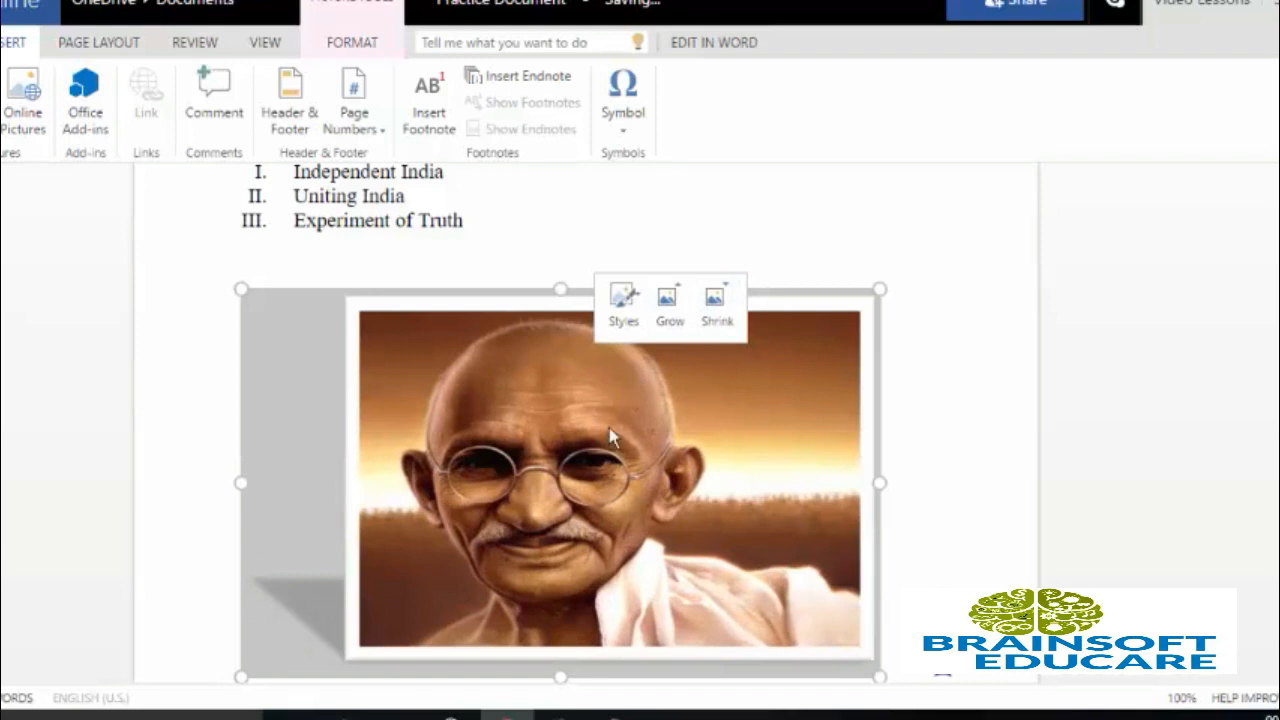
right_click(598, 402)
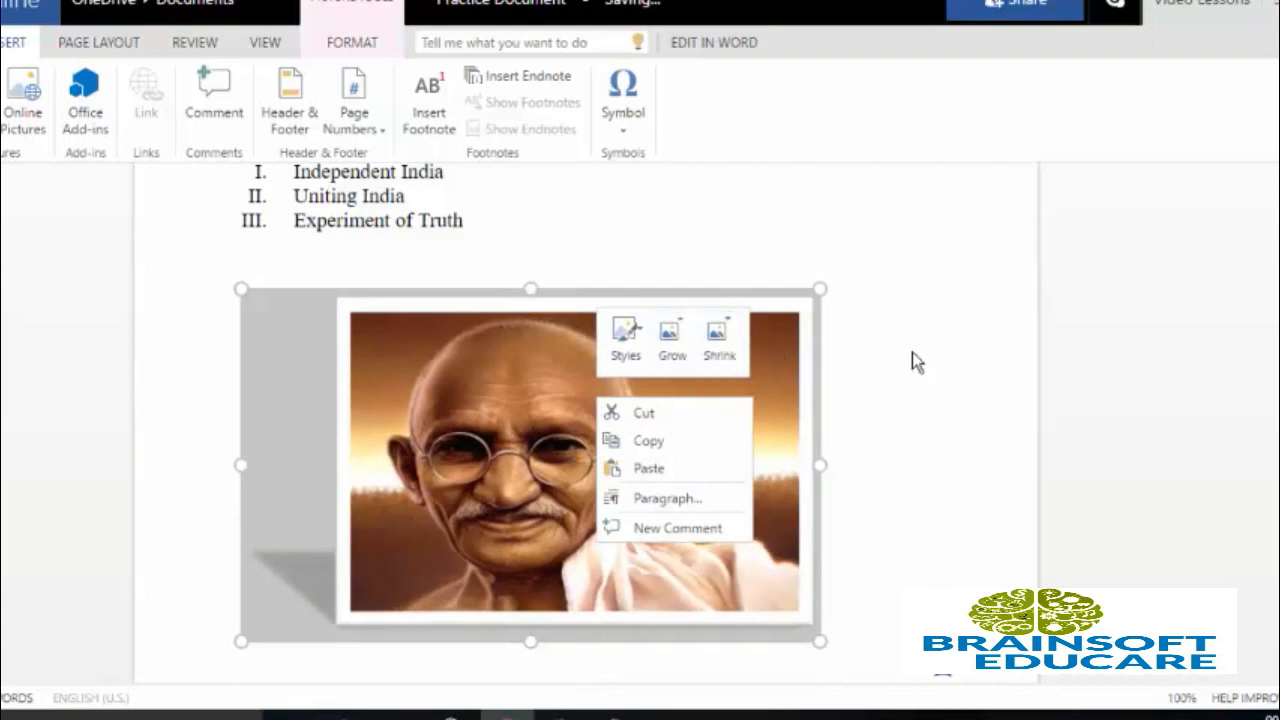
key("Escape")
left_click_drag(817, 643, 815, 572)
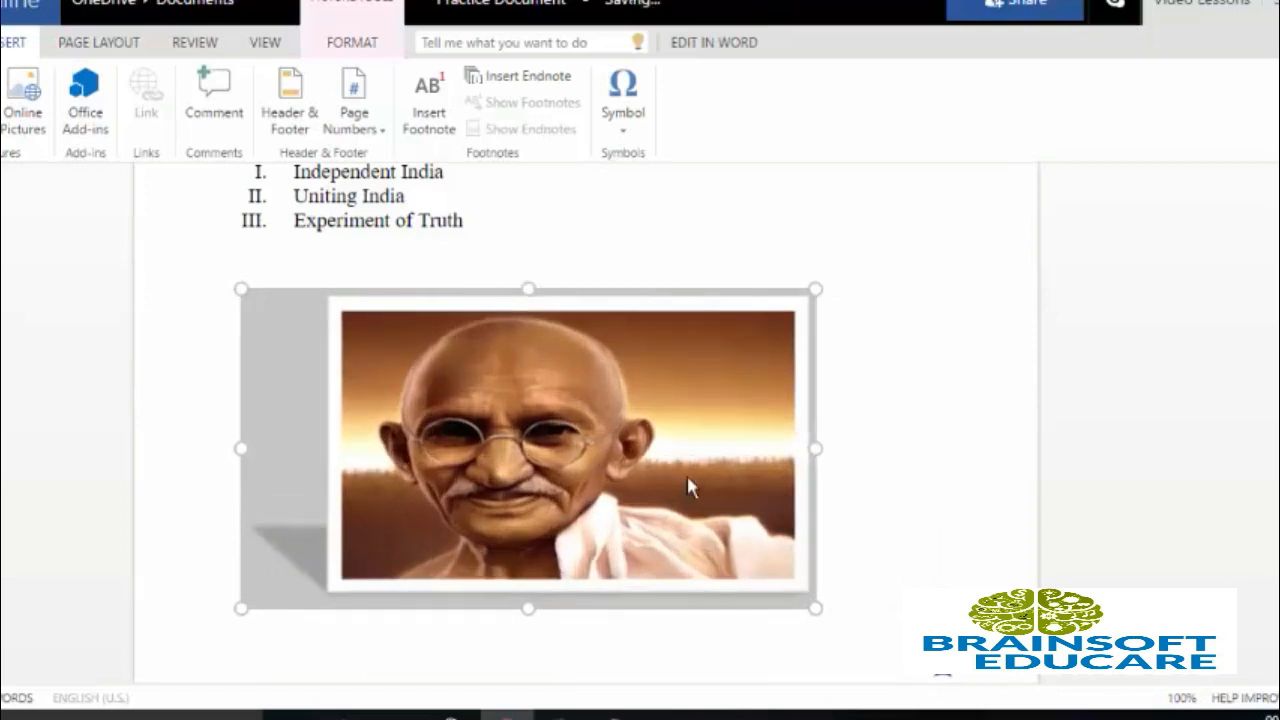
left_click(890, 418)
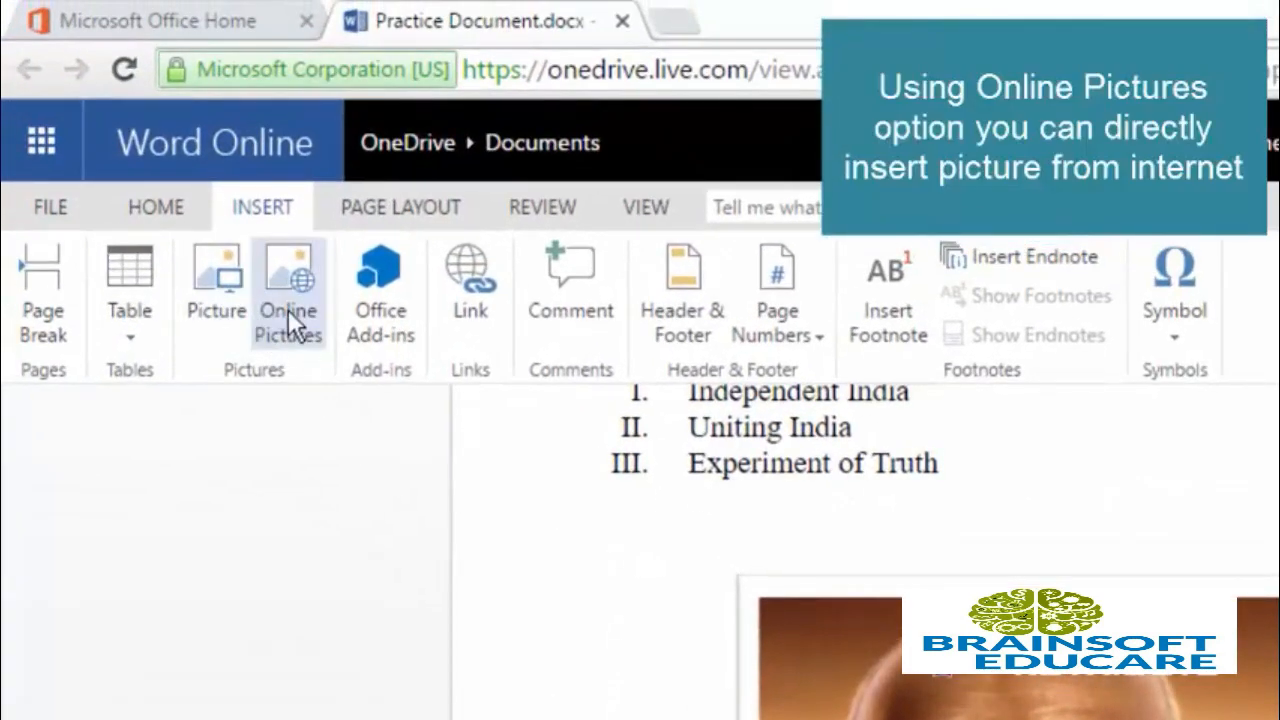
- Open the online picture search and examine the Bing image categories, from Flowers and Education to Emoji and Nature
left_click(285, 320)
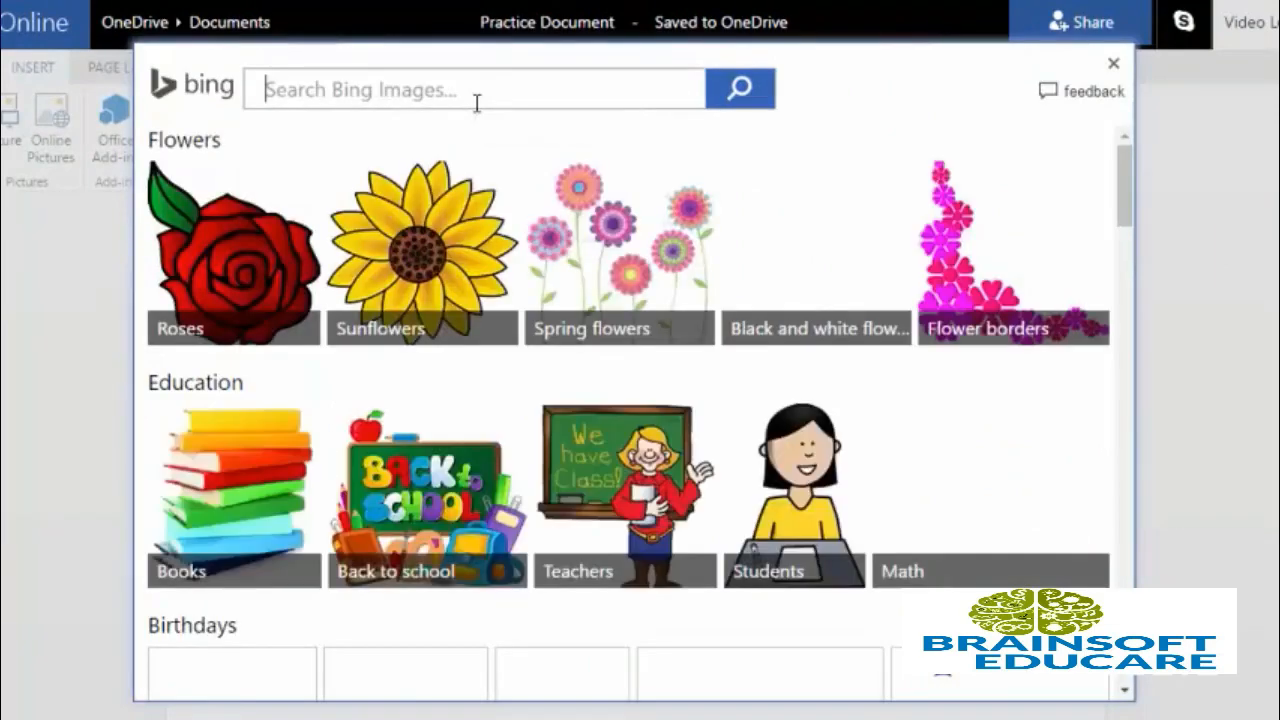
scroll(643, 377, "down", 5)
scroll(711, 480, "up", 5)
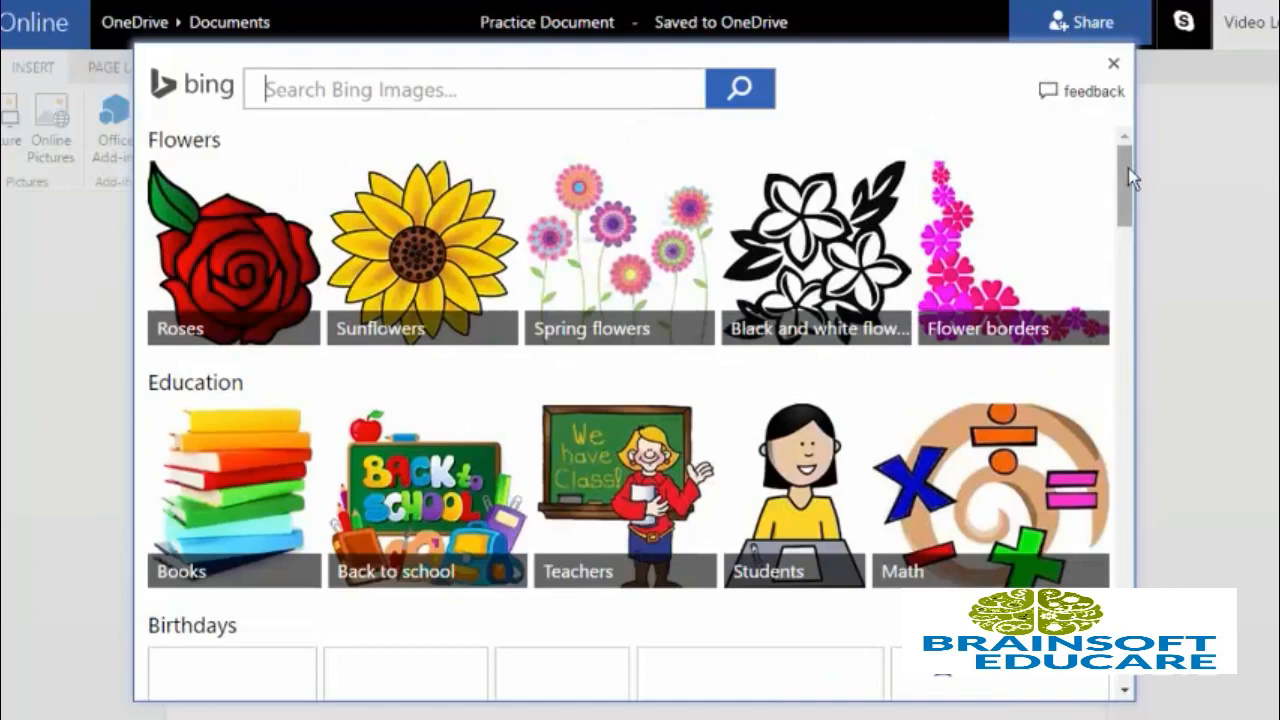
mouse_move(1128, 167)
left_mouse_down()
mouse_move(1124, 258)
mouse_move(1119, 152)
left_mouse_up()
scroll(590, 400, "down", 2)
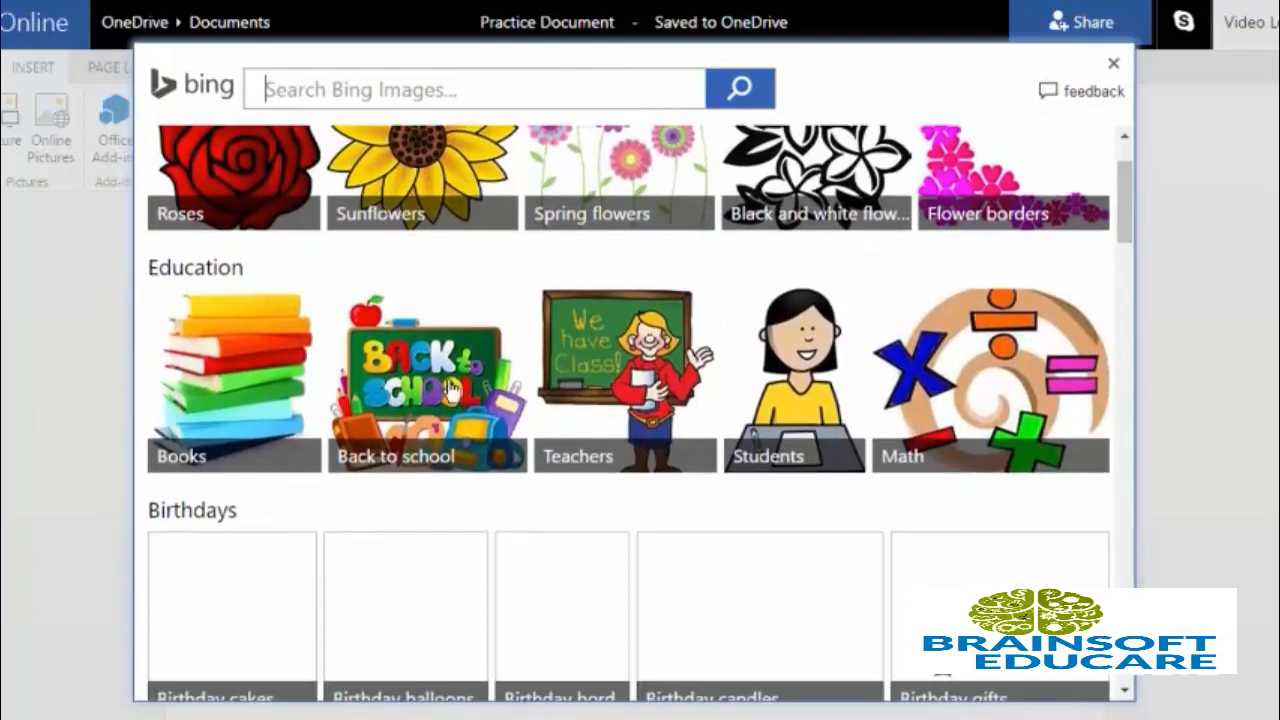
scroll(774, 369, "down", 5)
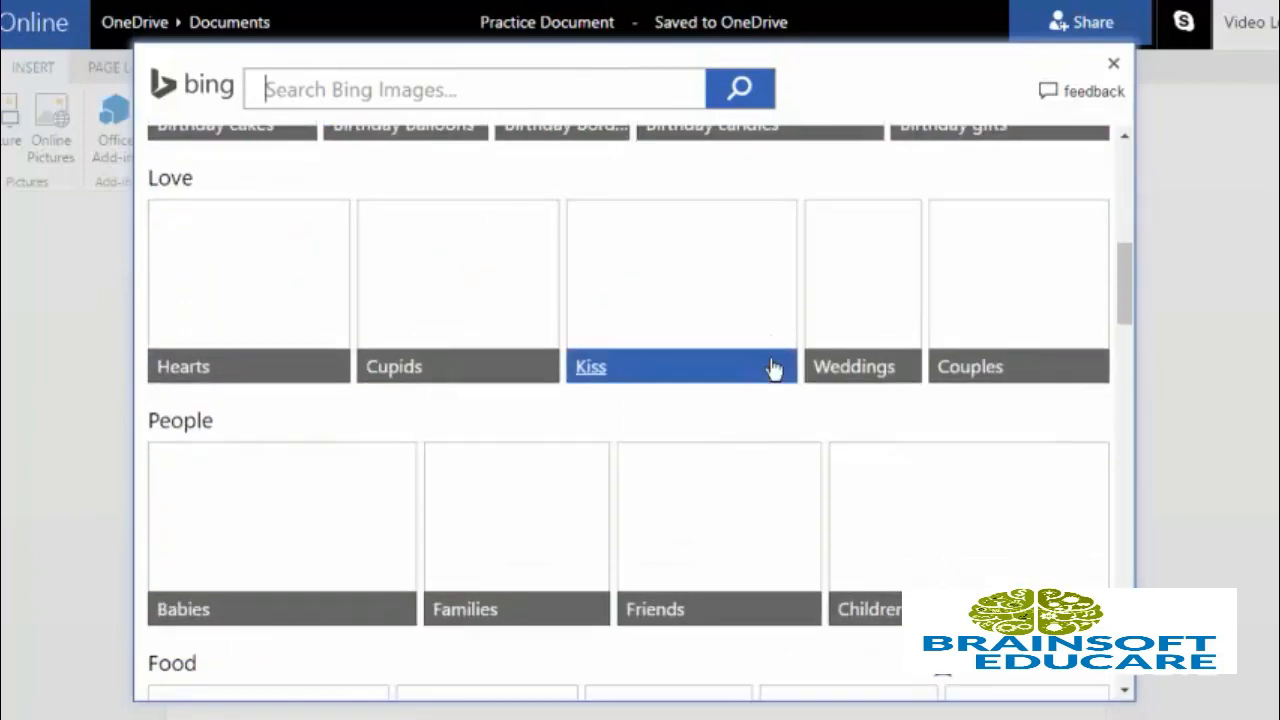
scroll(771, 366, "down", 2)
scroll(301, 440, "up", 4)
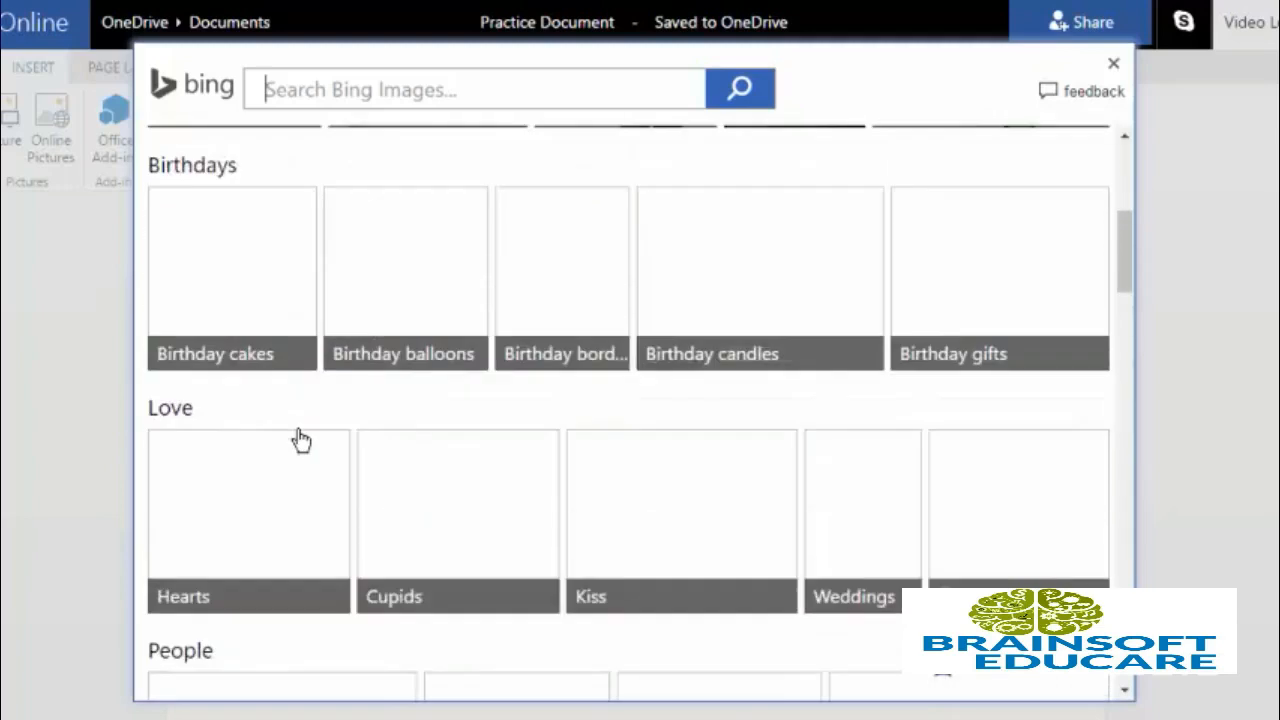
scroll(168, 361, "up", 4)
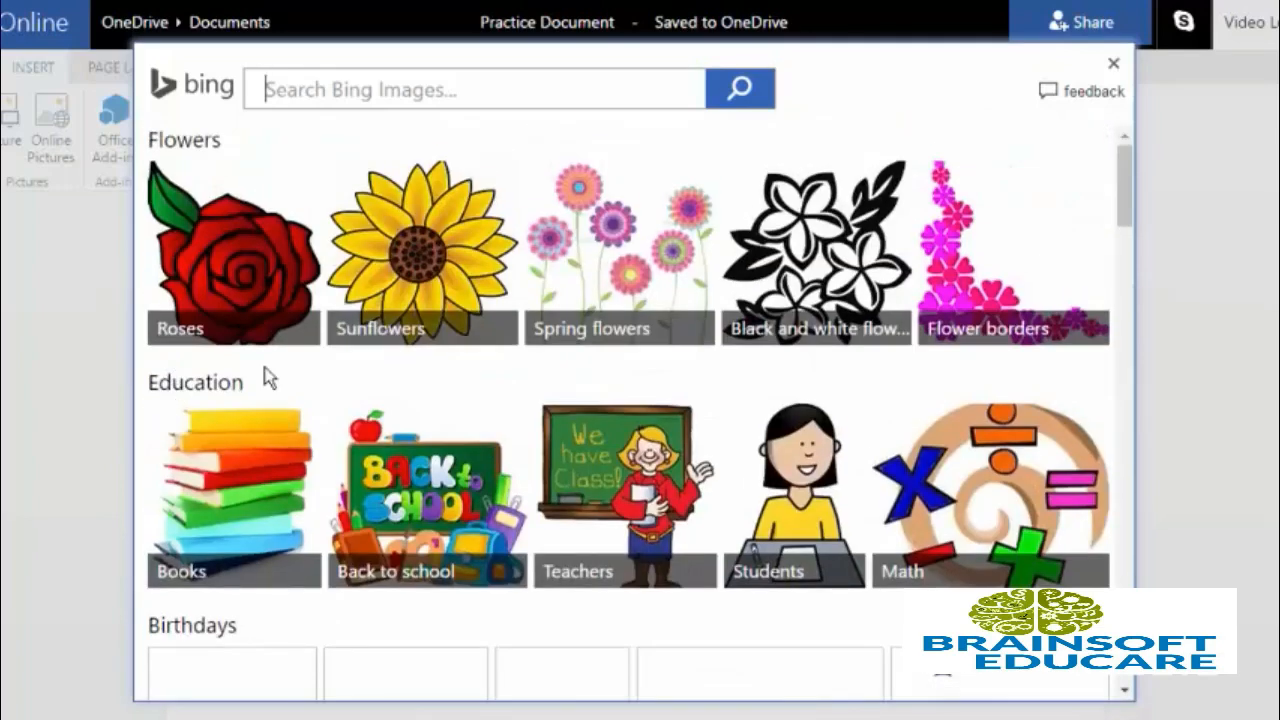
scroll(228, 257, "down", 3)
scroll(283, 505, "down", 5)
scroll(340, 545, "down", 5)
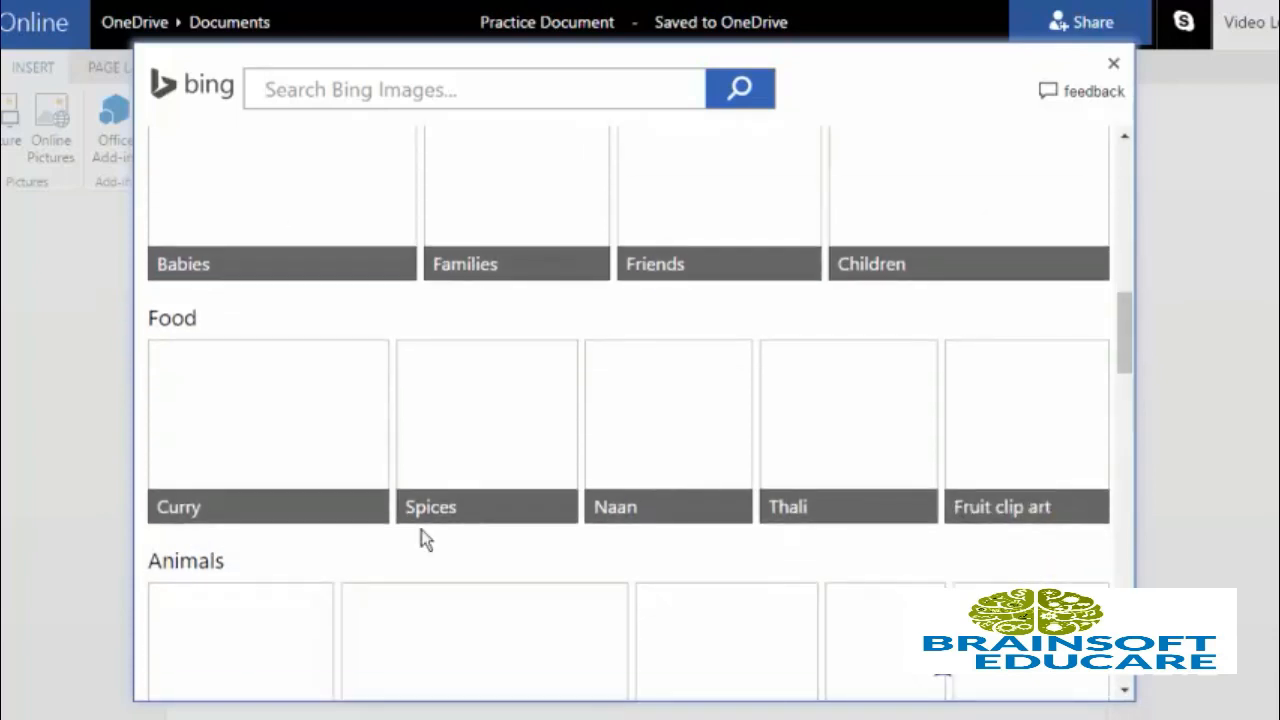
scroll(337, 545, "down", 15)
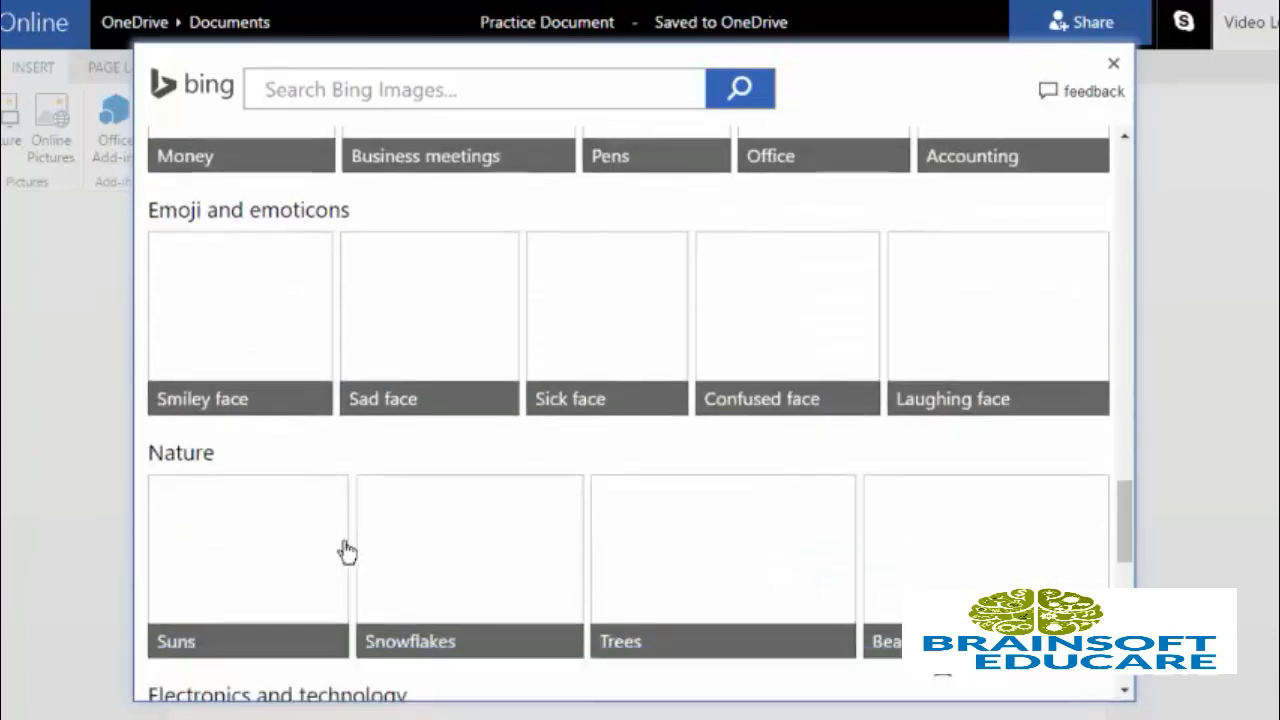
left_click_drag(1111, 534, 1124, 150)
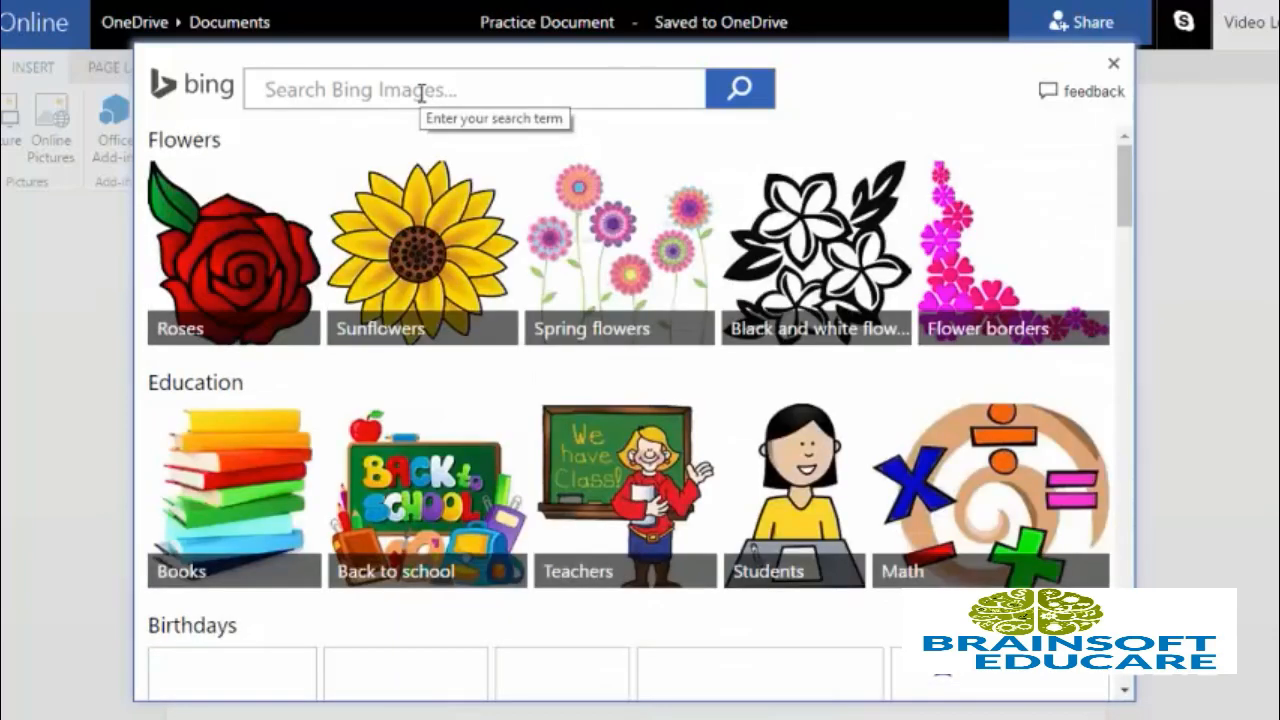
- Search Bing Images for "mahatma gandhi" using the suggested search term
type("maha")
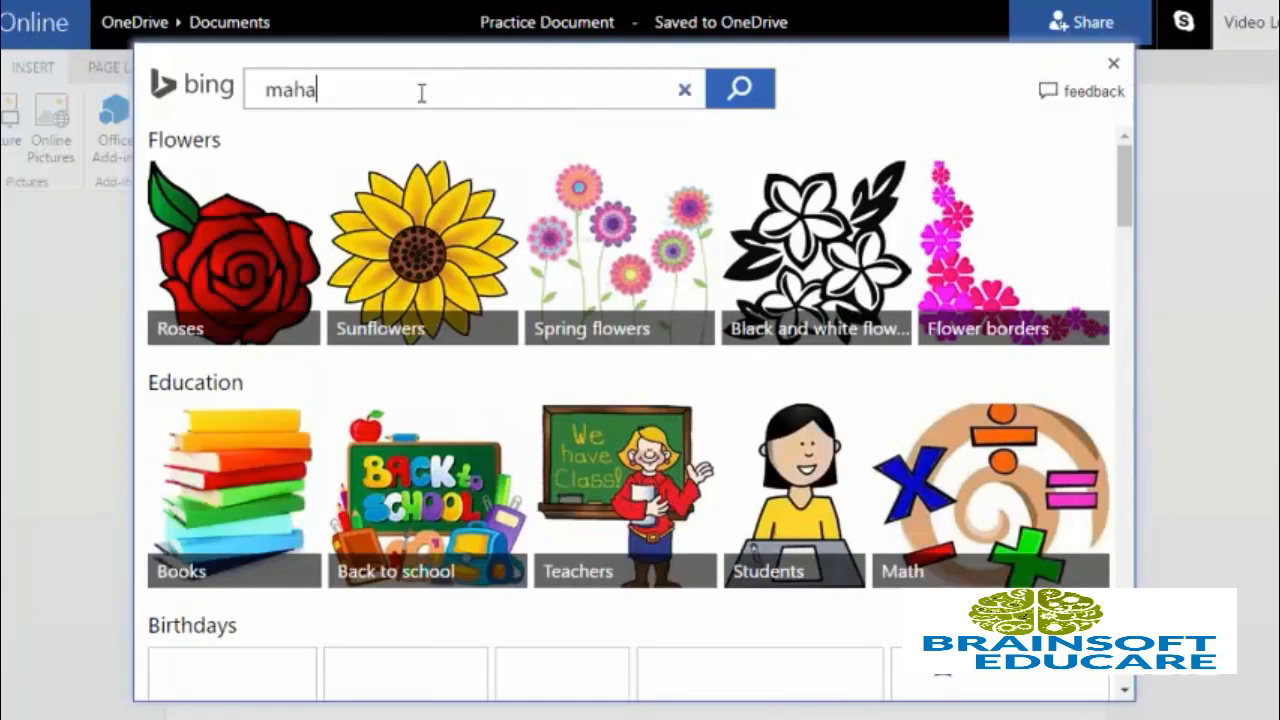
key("Down")
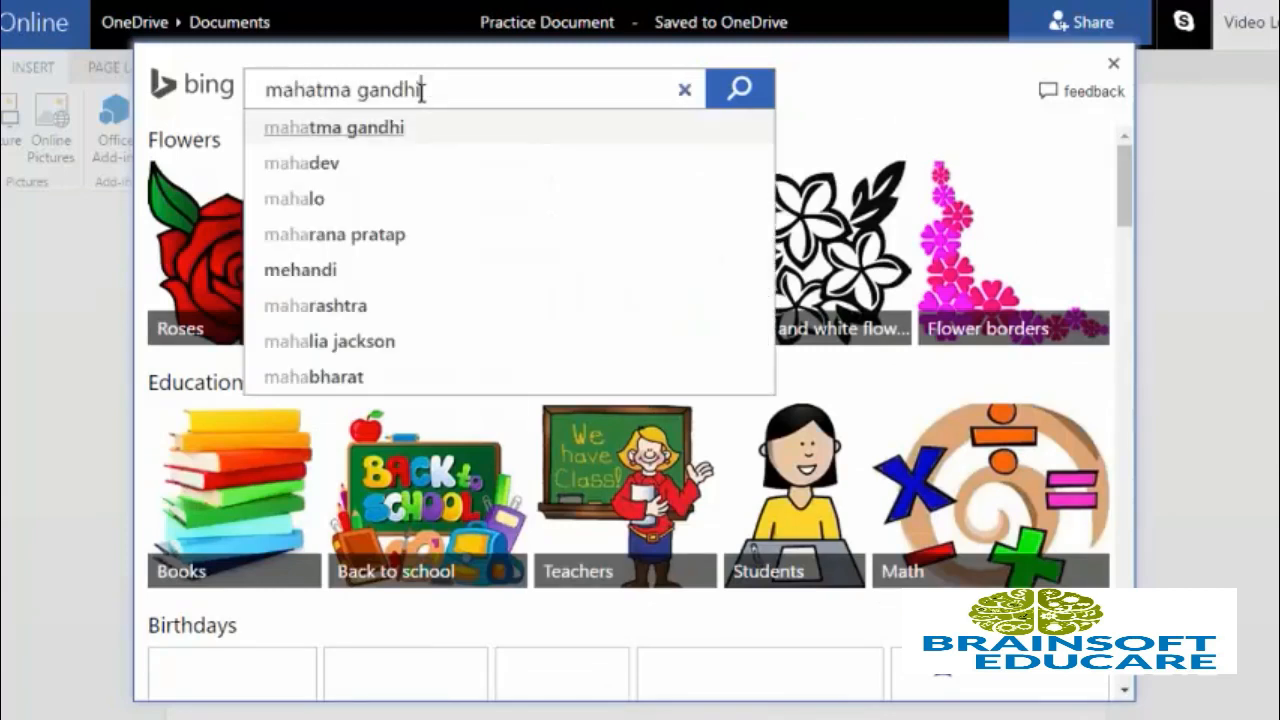
key("Return")
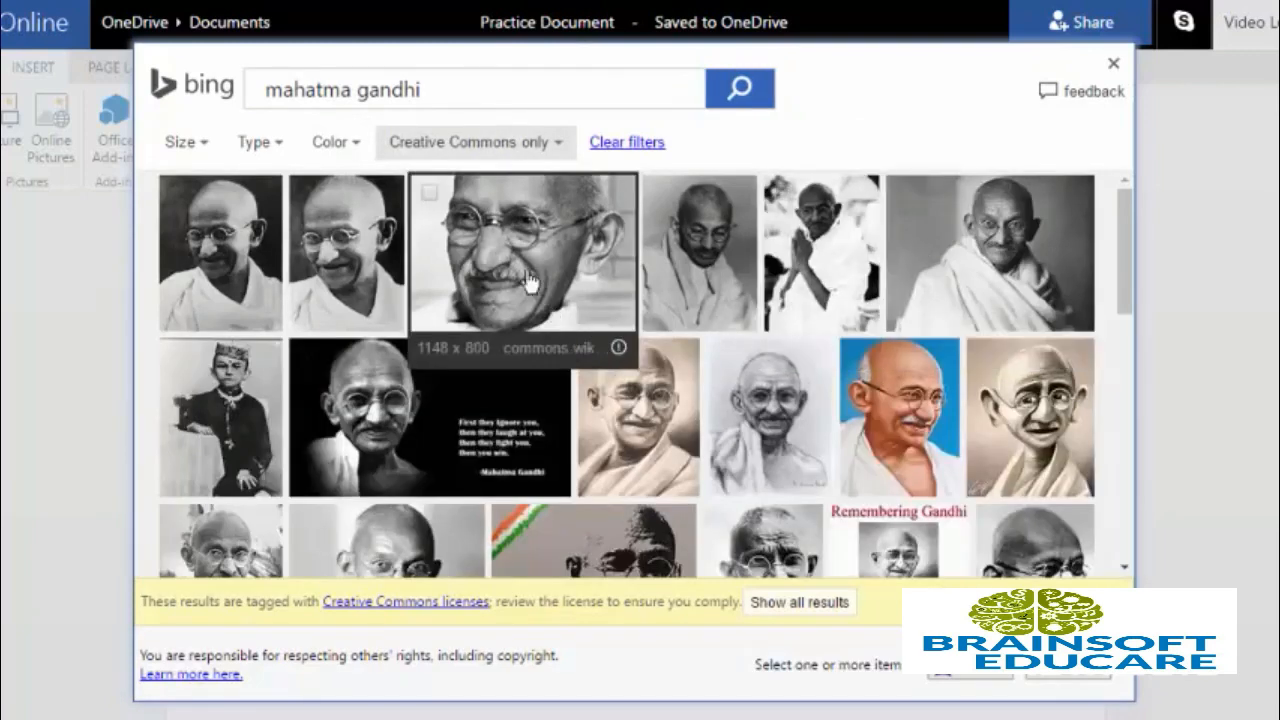
- Insert the 276 x 331 black-and-white portrait with round glasses from the search results and select it in the document
scroll(810, 303, "down", 8)
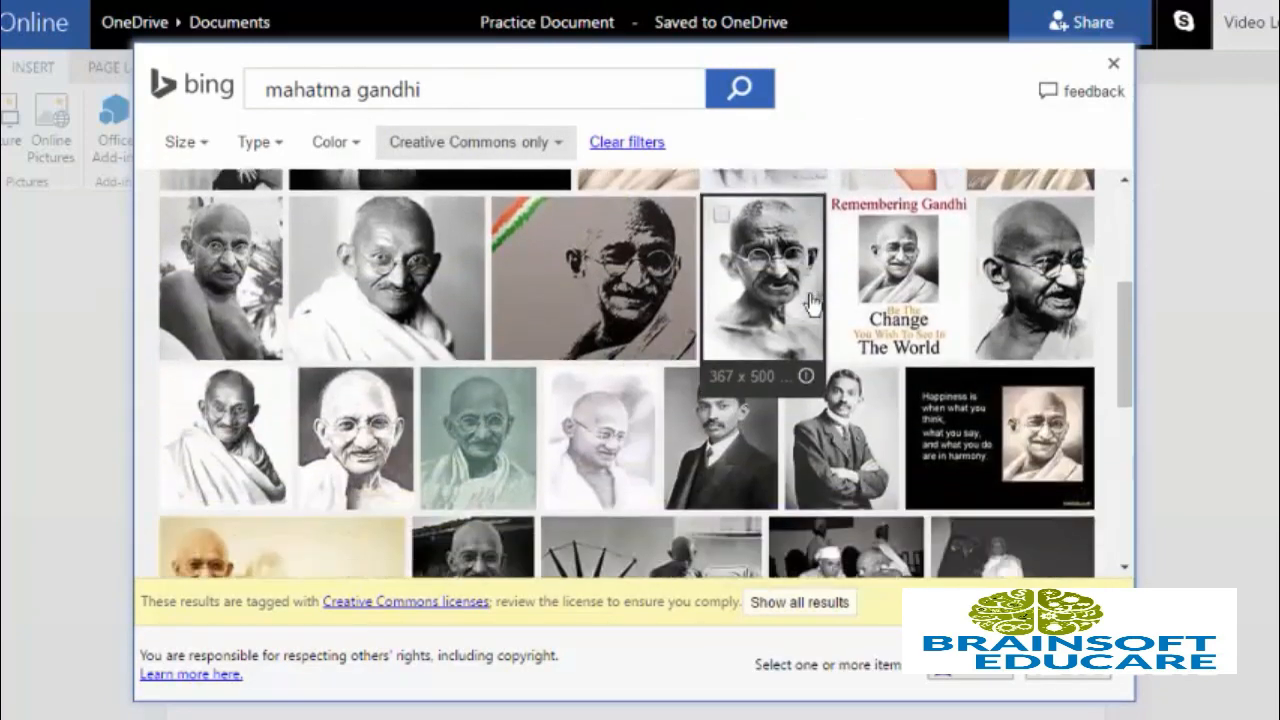
scroll(743, 296, "down", 3)
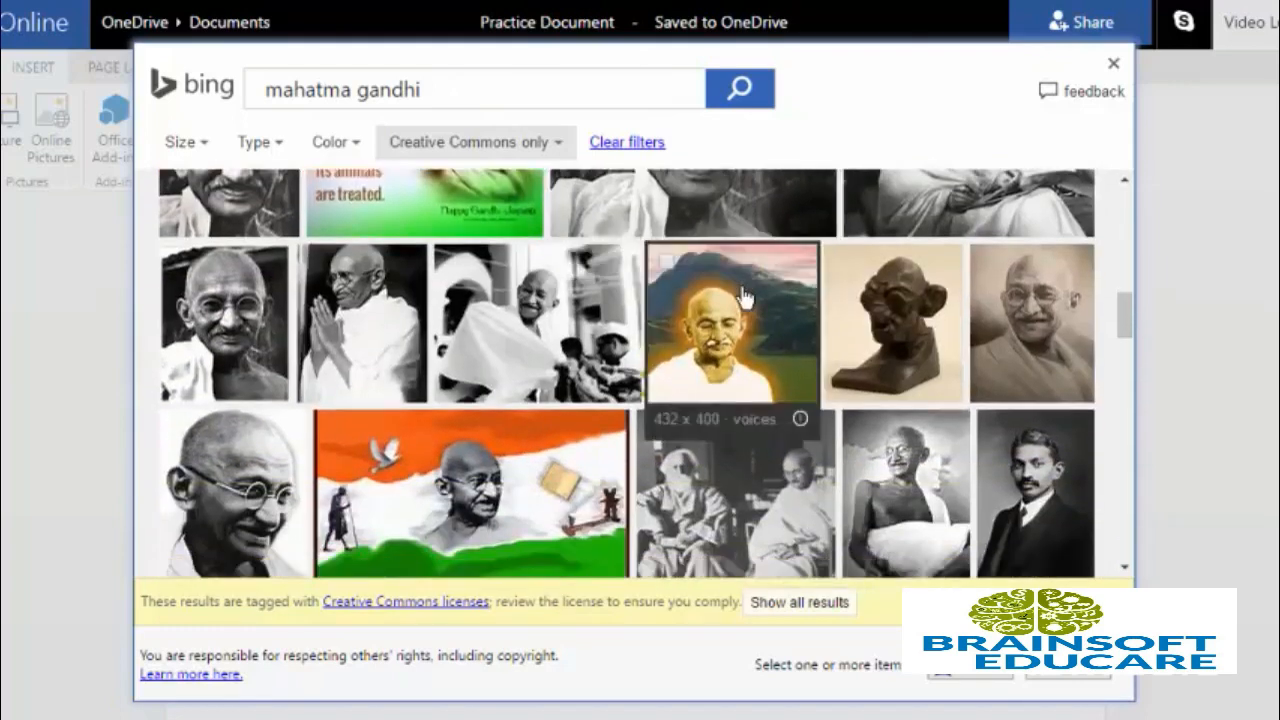
scroll(420, 430, "down", 3)
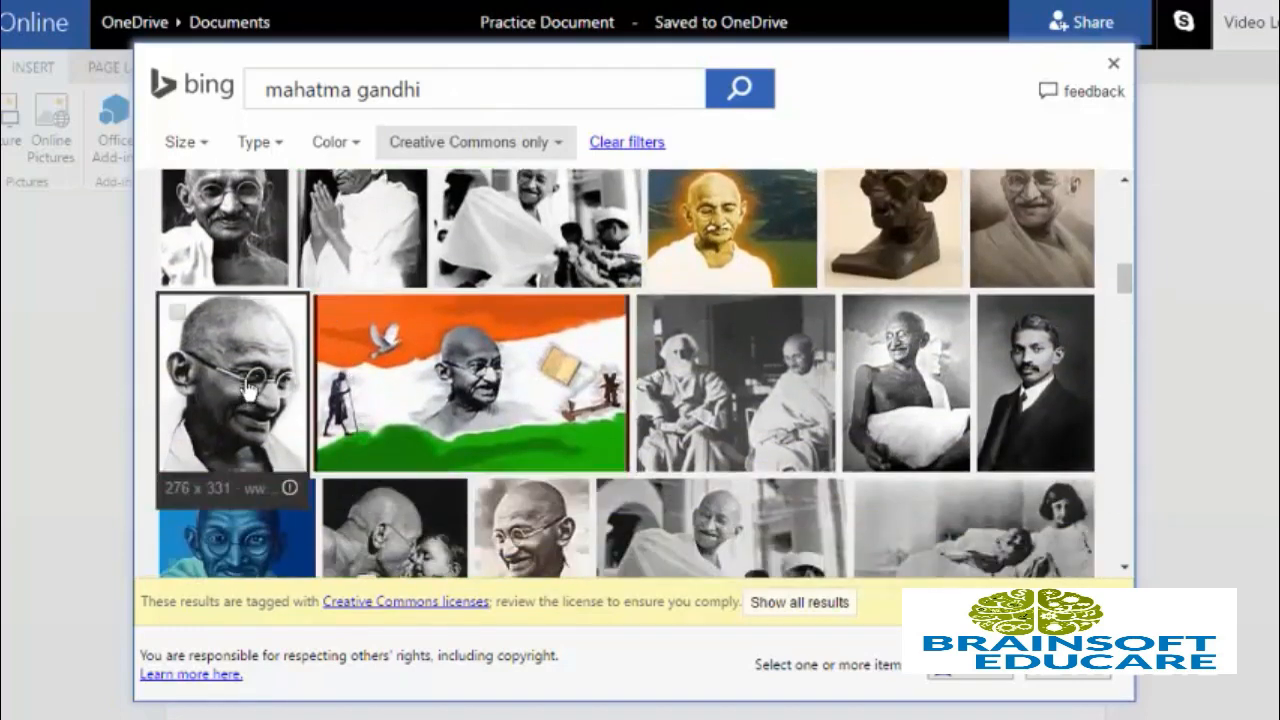
left_click(254, 367)
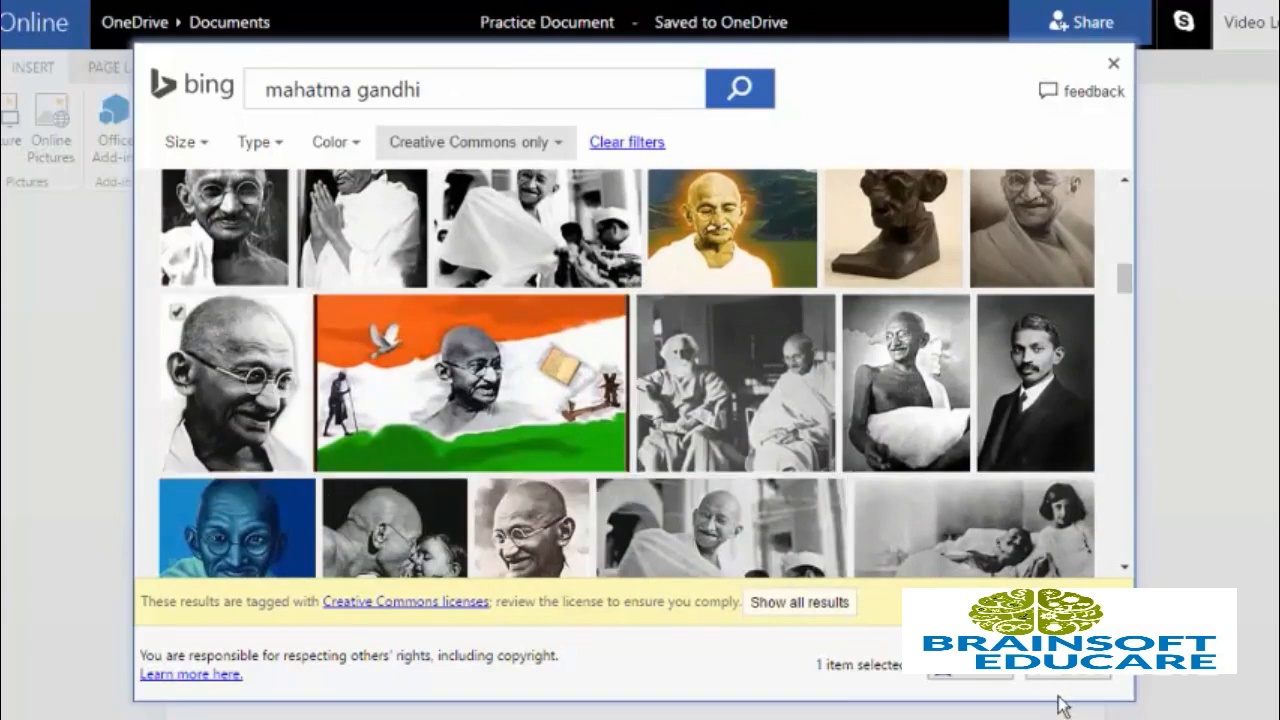
left_click(970, 678)
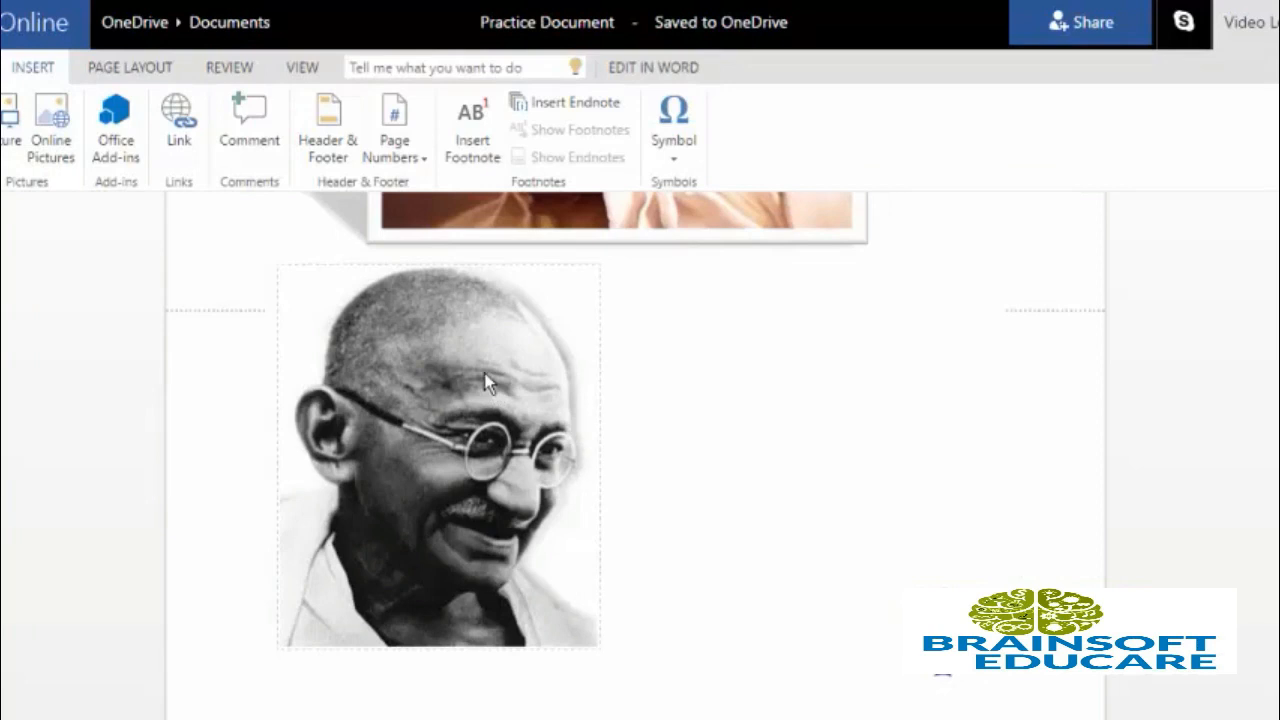
left_click(463, 580)
scroll(700, 456, "down", 3)
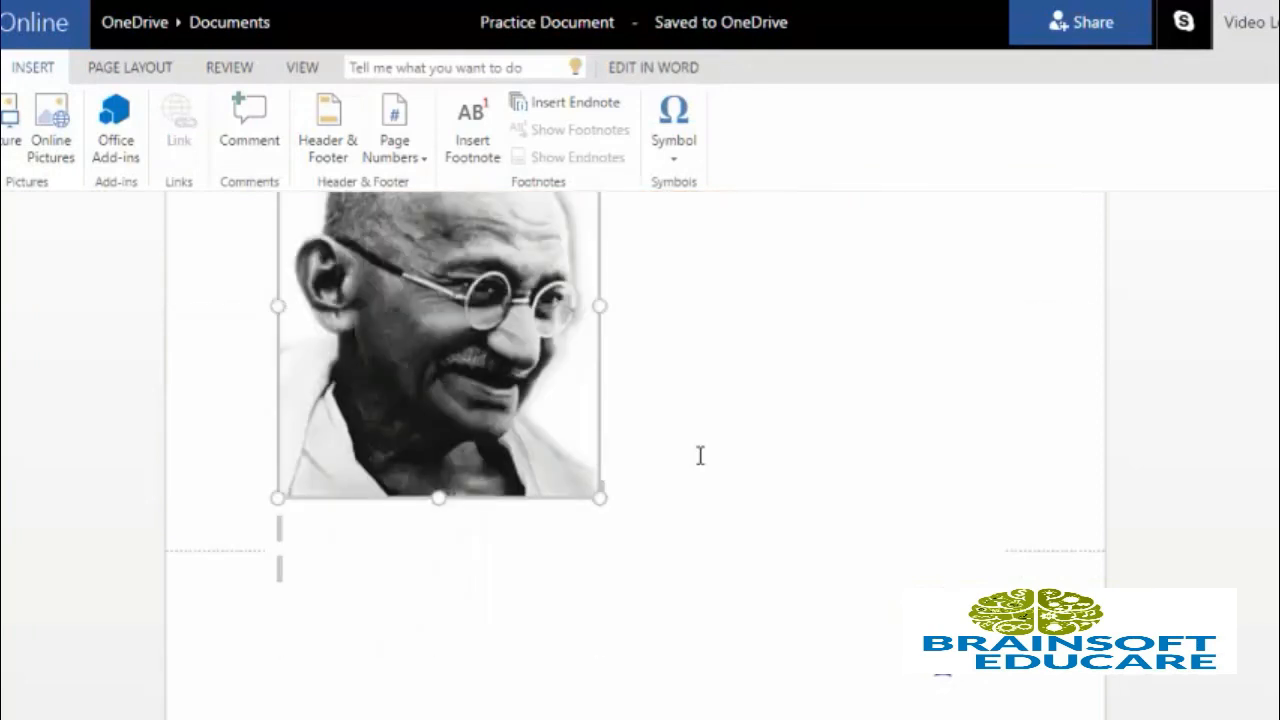